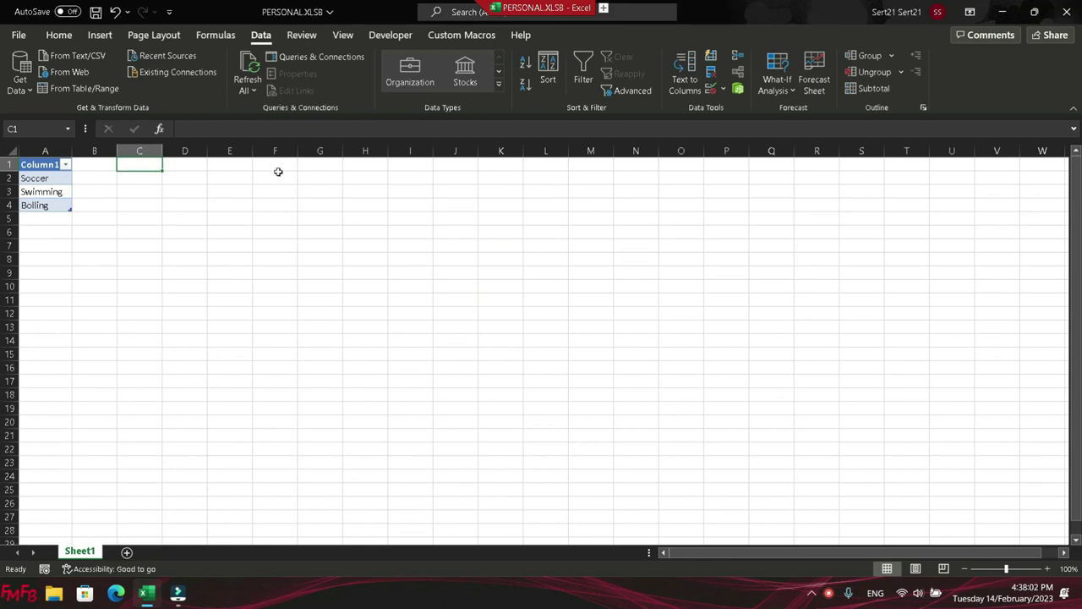
In E1, start a FILTER formula using INDIRECT("Table1") as the array to filter.
double_click(244, 166)
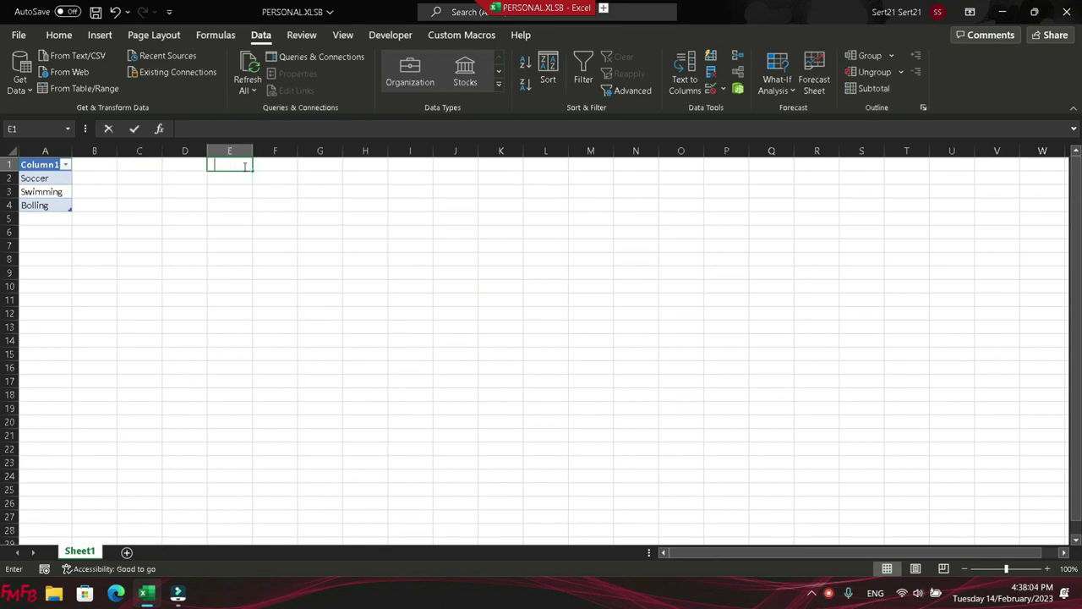
text(=filter)
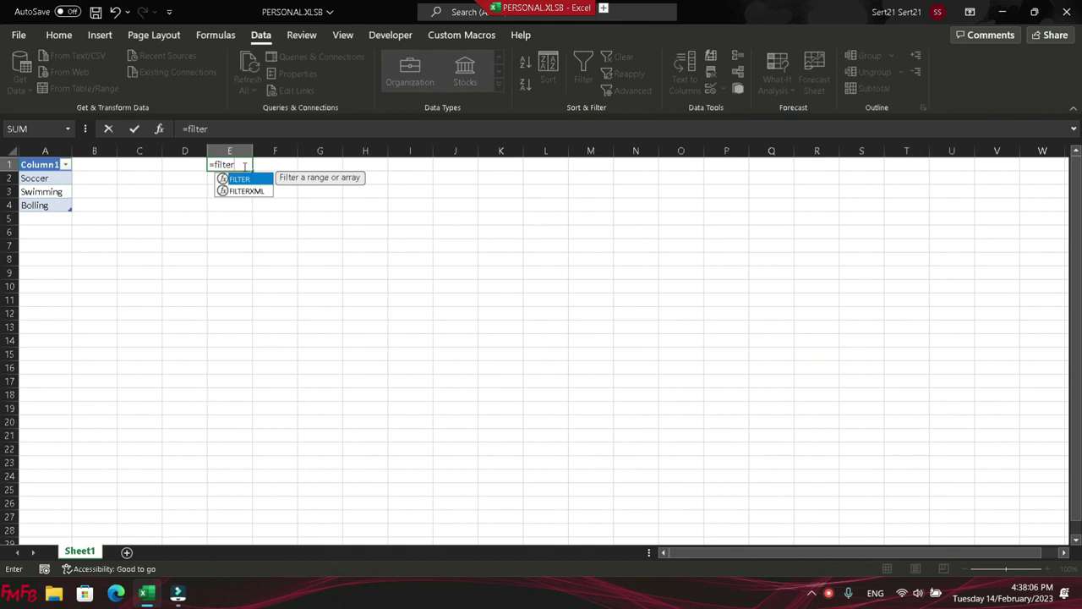
text(())
key(Return)
key(Return)
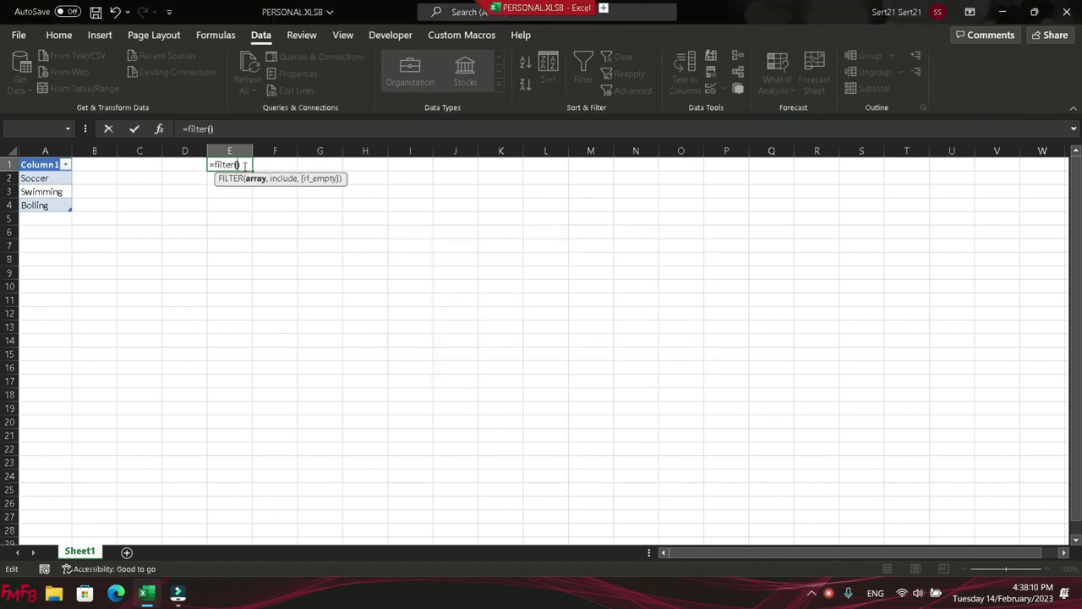
text(indirect())
key(Left)
text(()
text("Tab"le1)
key(Right)
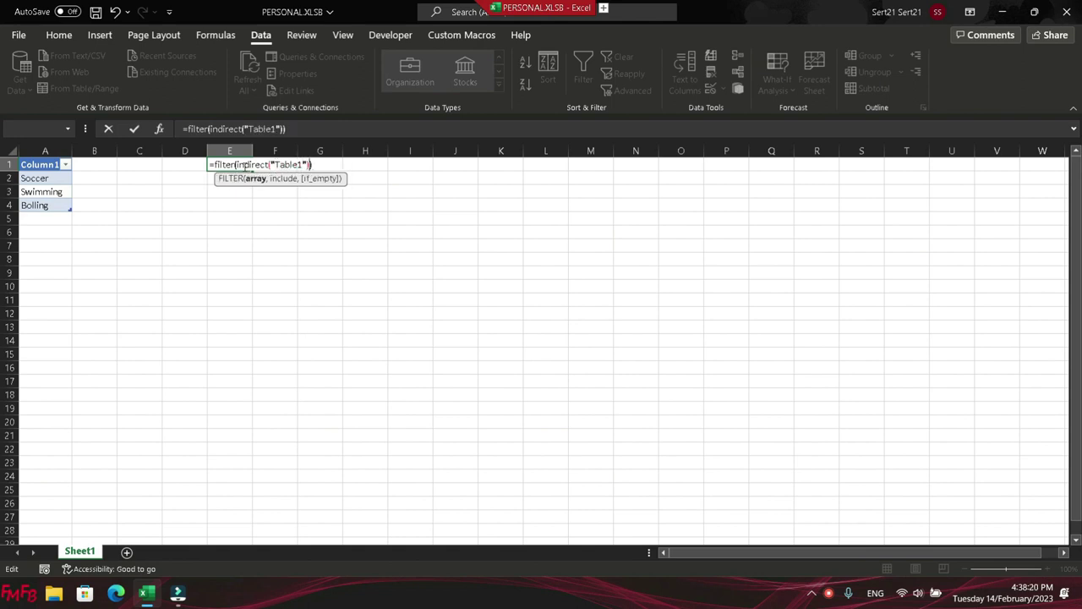
Add the condition ISNUMBER(SEARCH(C1,INDIRECT("Table1"))) and commit the FILTER formula.
text(,i)
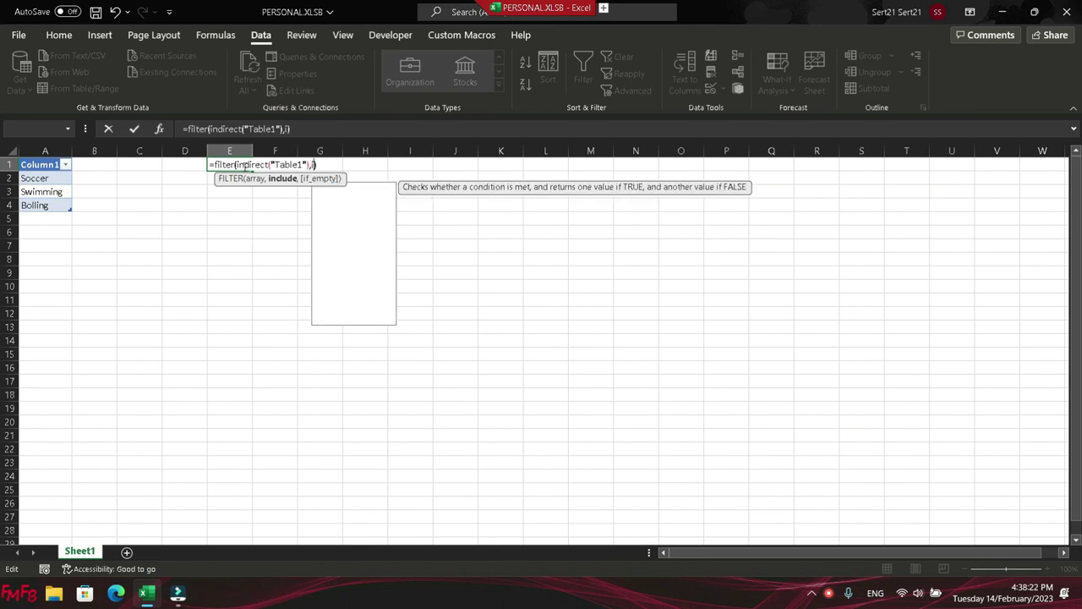
text(snumber)
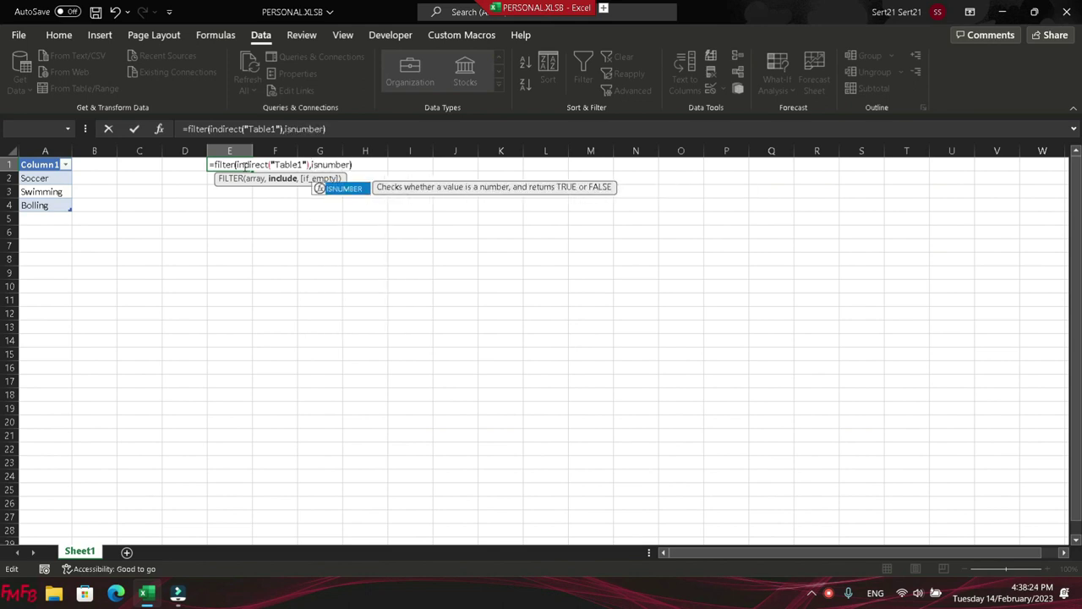
text((searc)
key(Tab)
text())
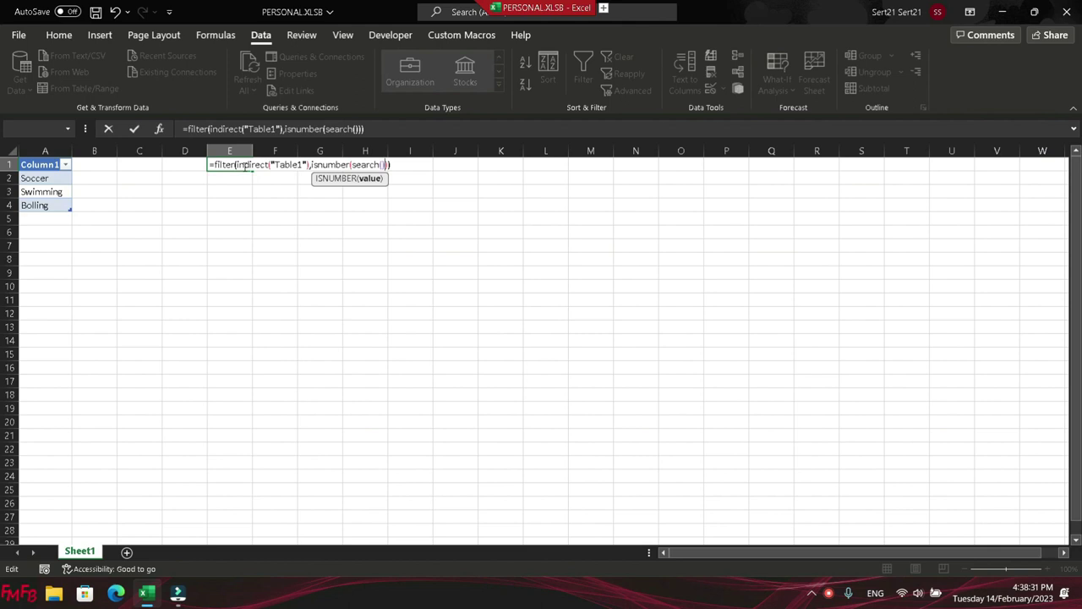
key(Left)
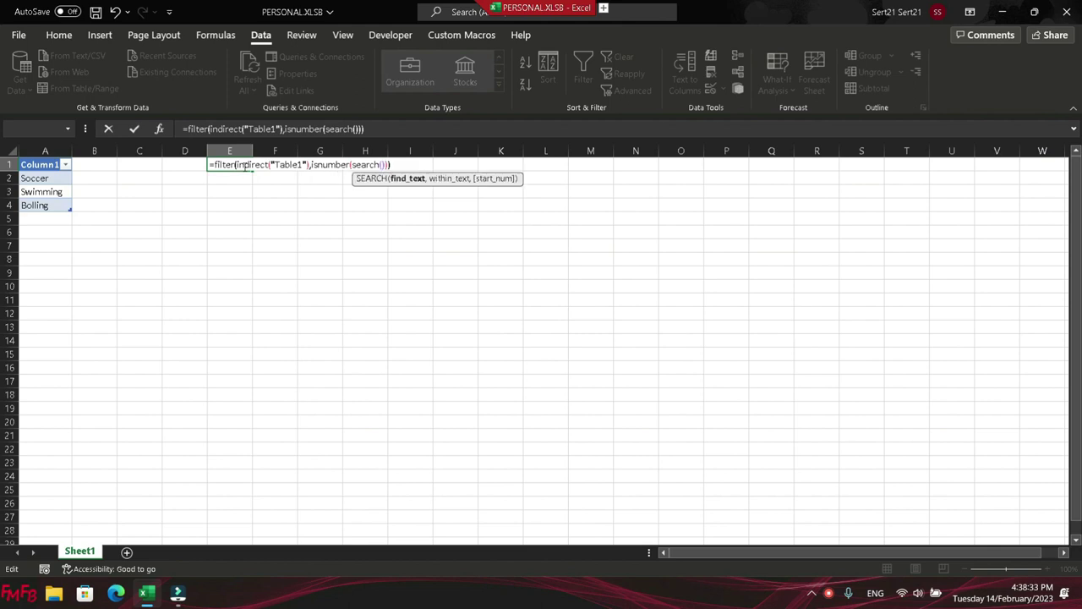
click(141, 166)
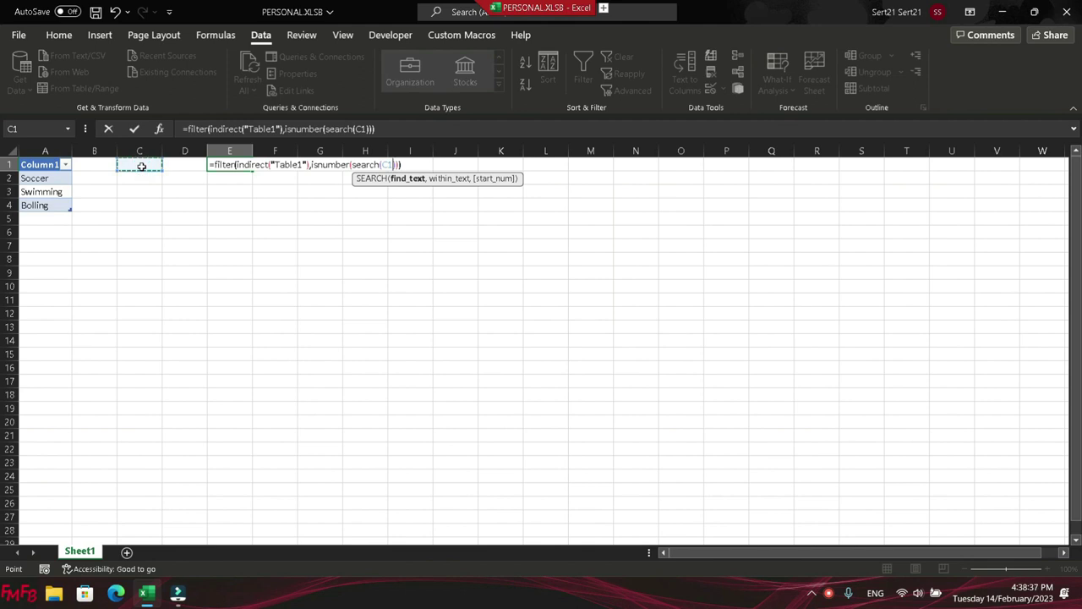
text(,)
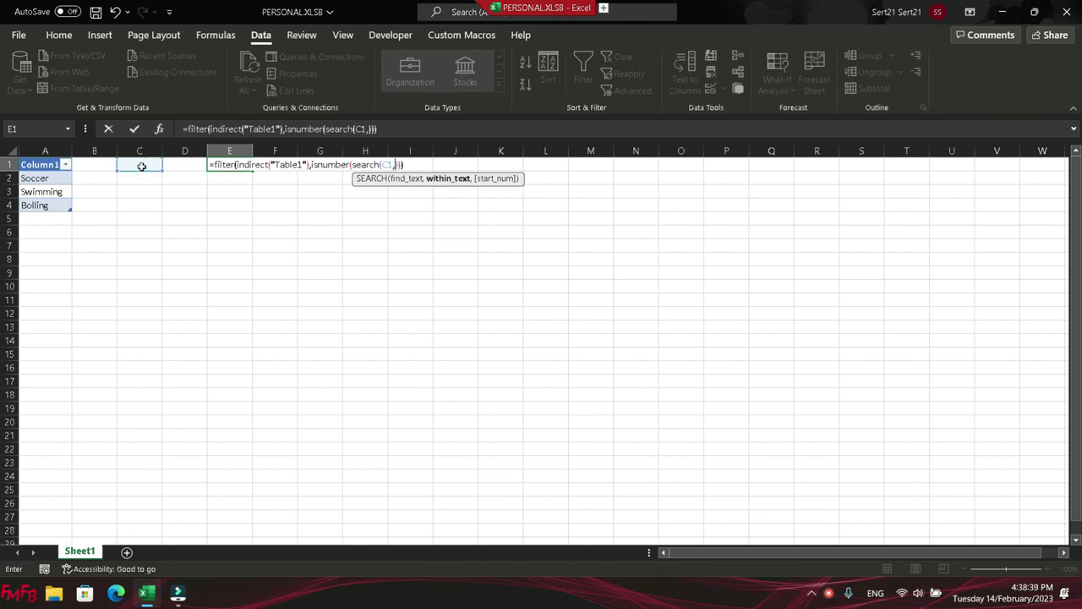
text(indirect()
key(Return)
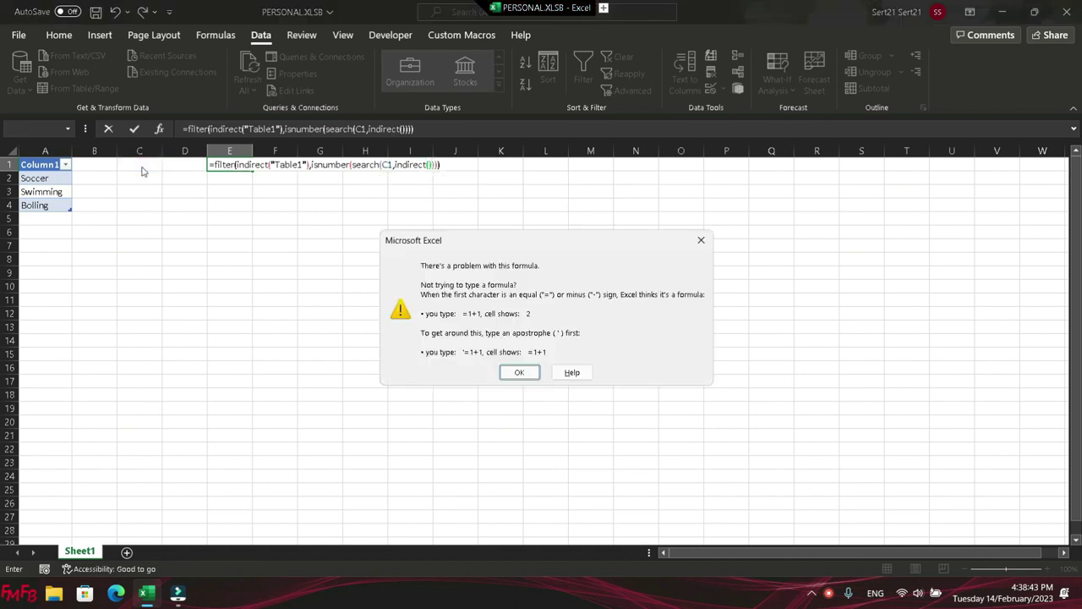
key(Return)
text("T"able1)
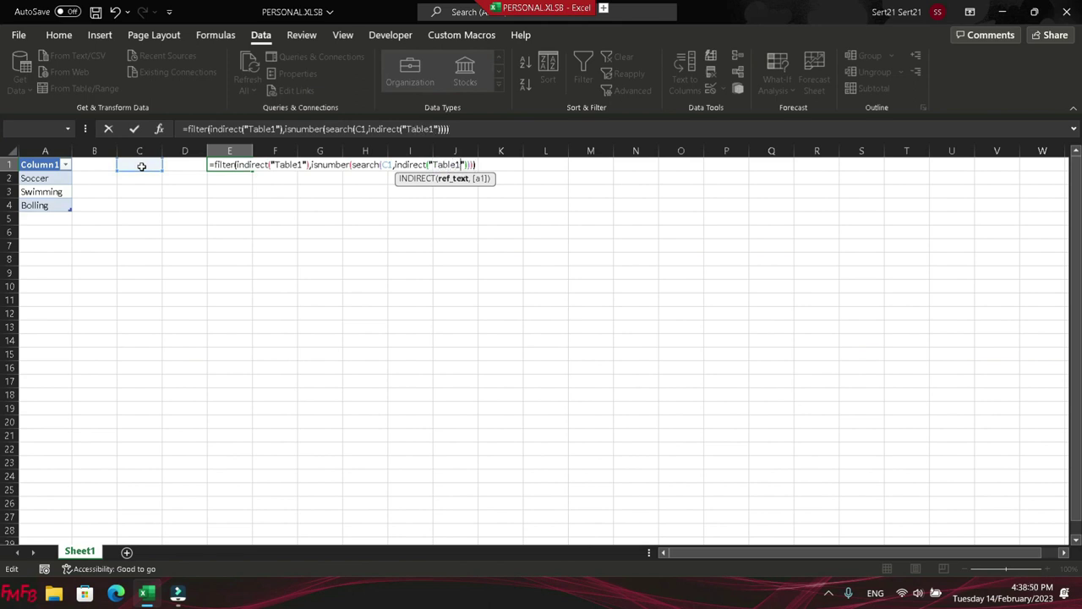
key(Return)
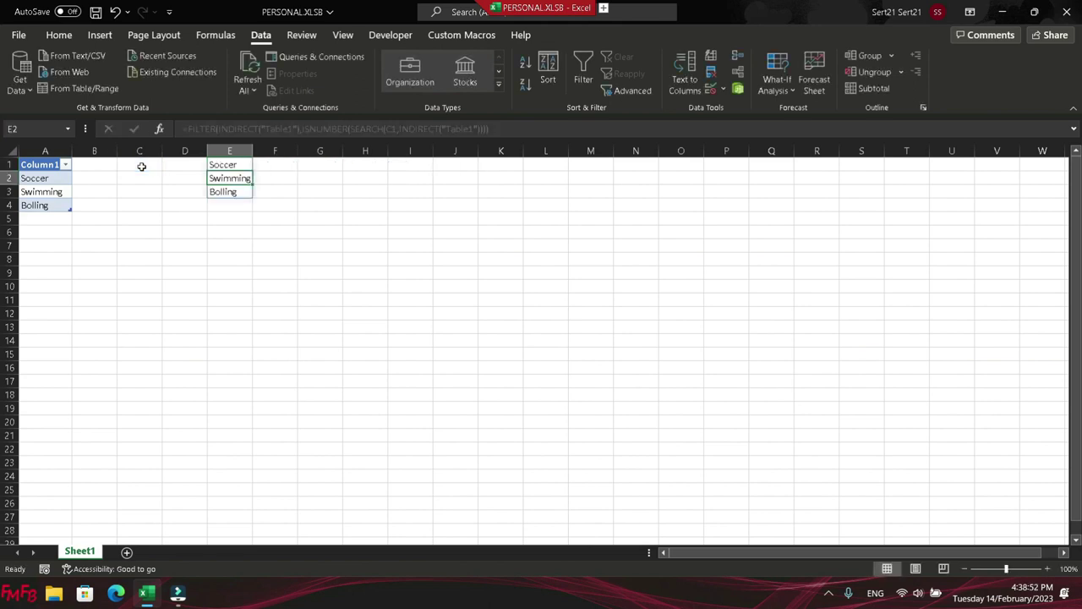
Wrap E1's FILTER formula in TRANSPOSE so Soccer, Swimming and Bolling spill across E1:G1, then reselect C1.
click(141, 166)
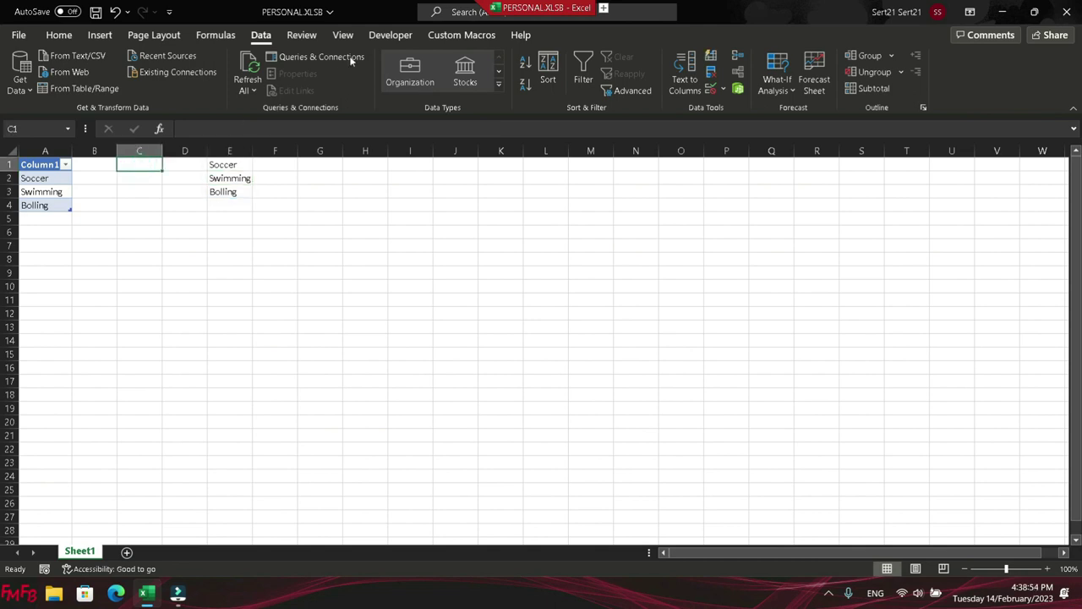
click(221, 173)
click(222, 165)
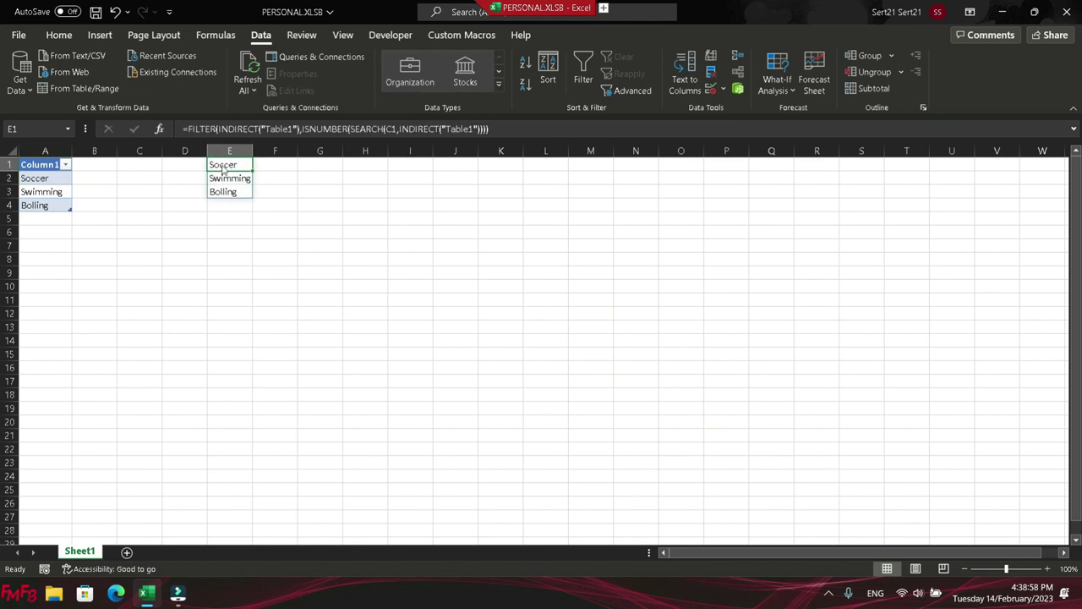
double_click(222, 165)
key(Home)
key(Right)
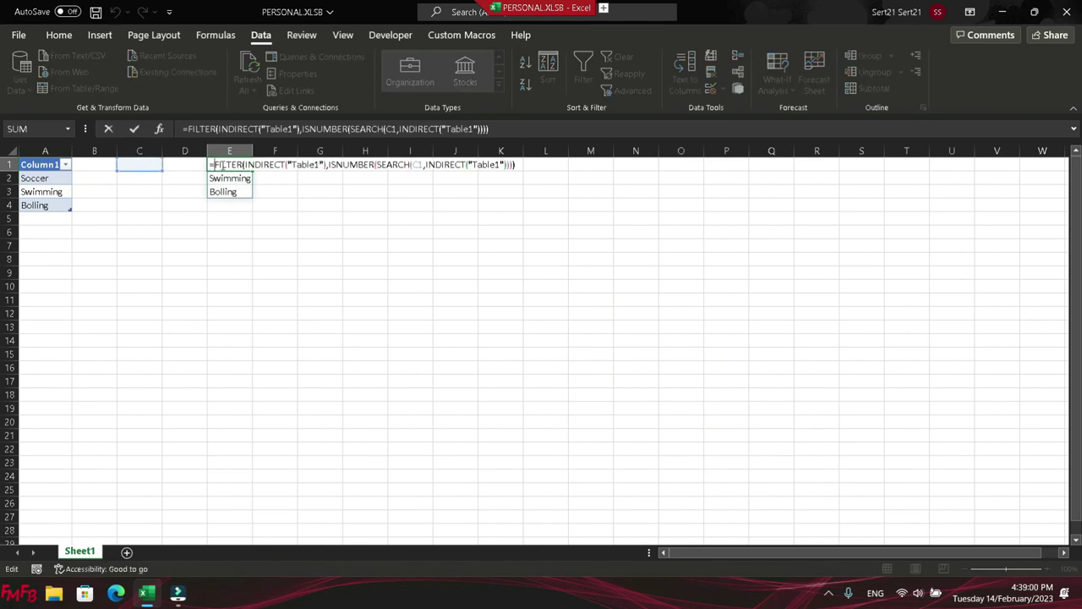
text(transpose)
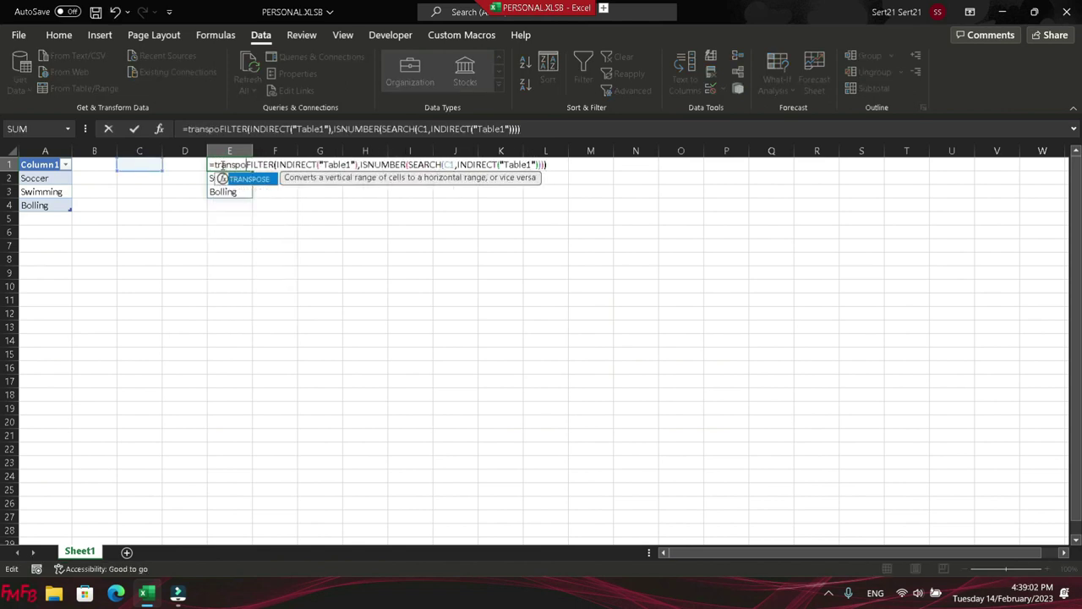
text(()
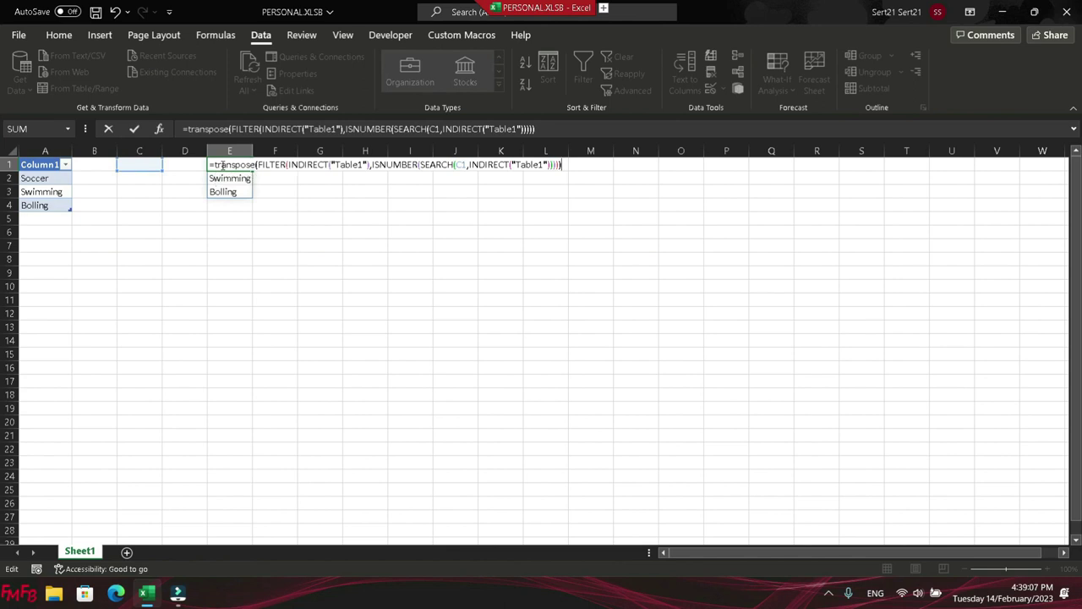
key(Return)
click(222, 165)
key(Left)
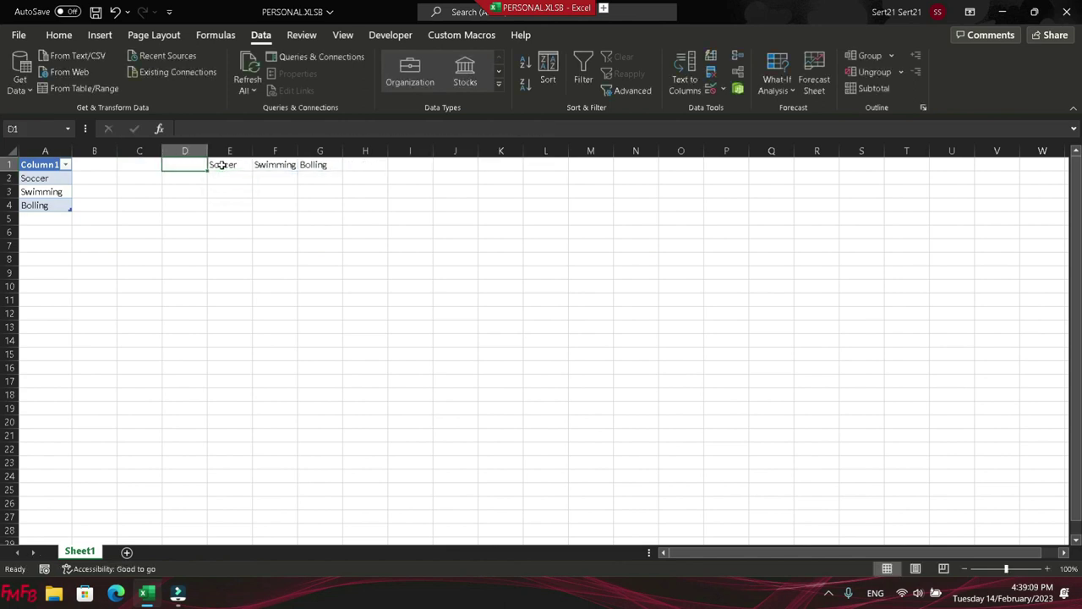
key(Left)
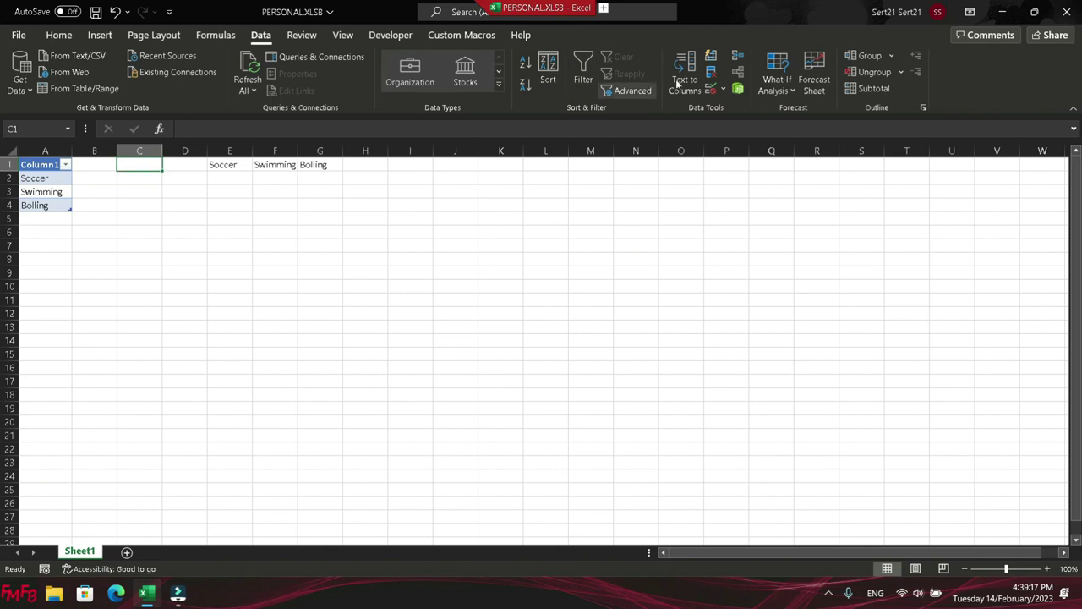
Give C1 a List data validation whose source is E1's spill range, =$E$1#.
click(711, 88)
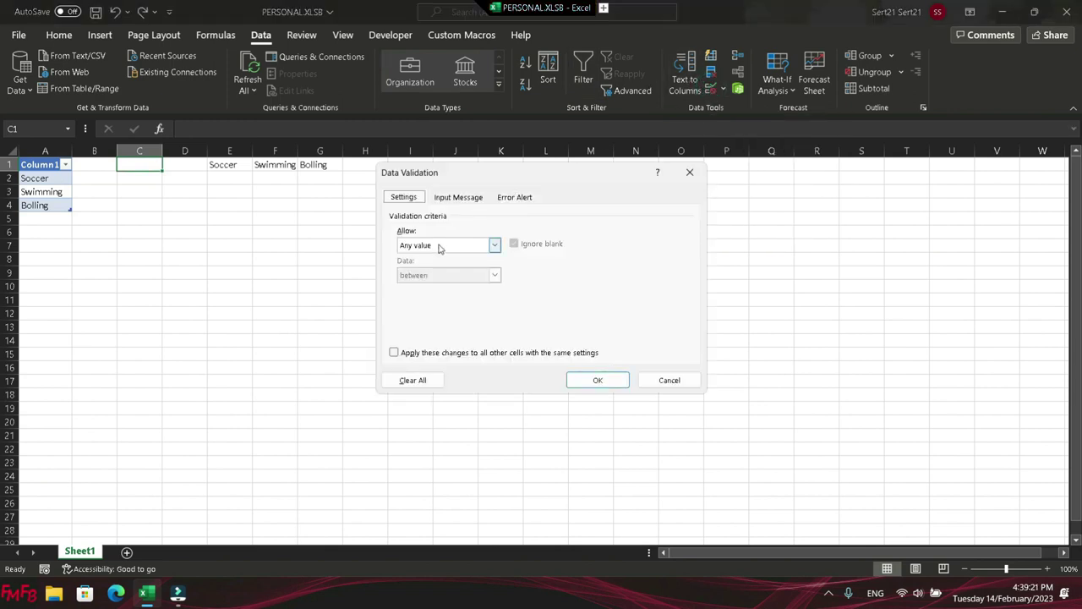
click(494, 244)
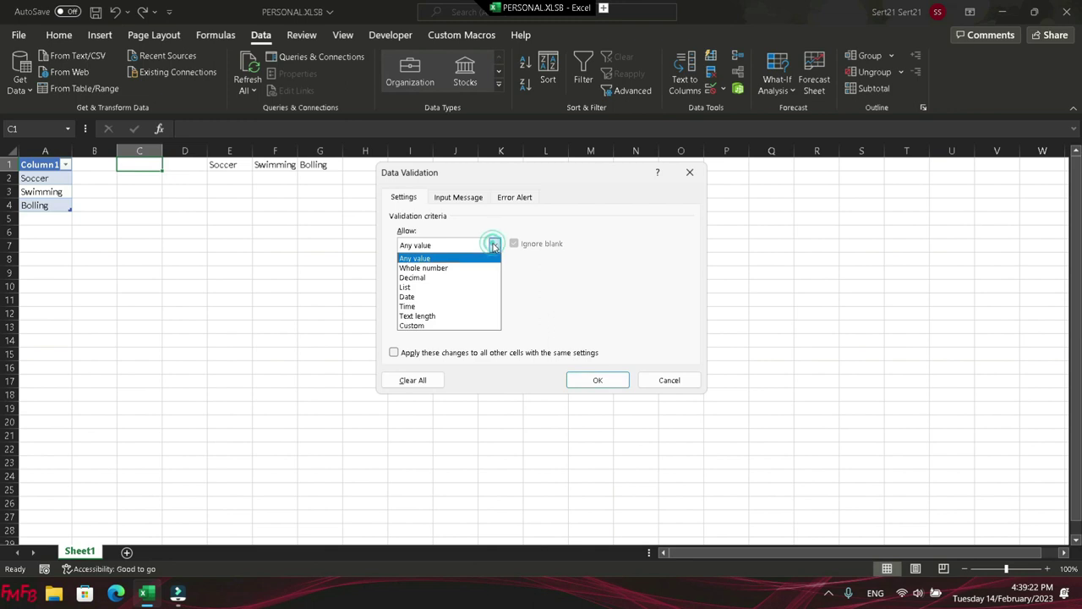
click(484, 289)
click(442, 303)
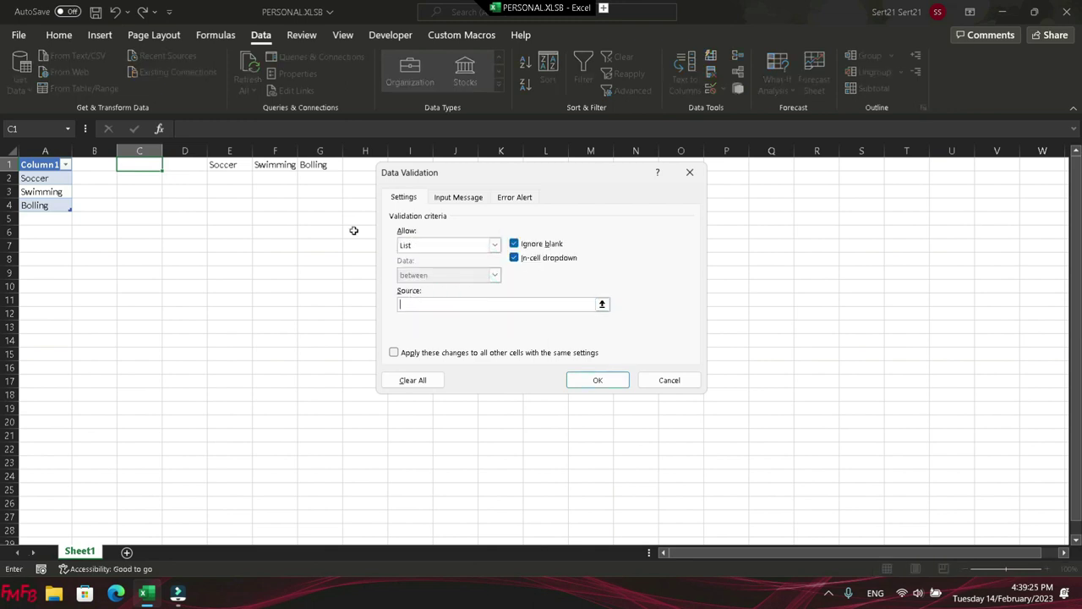
click(234, 165)
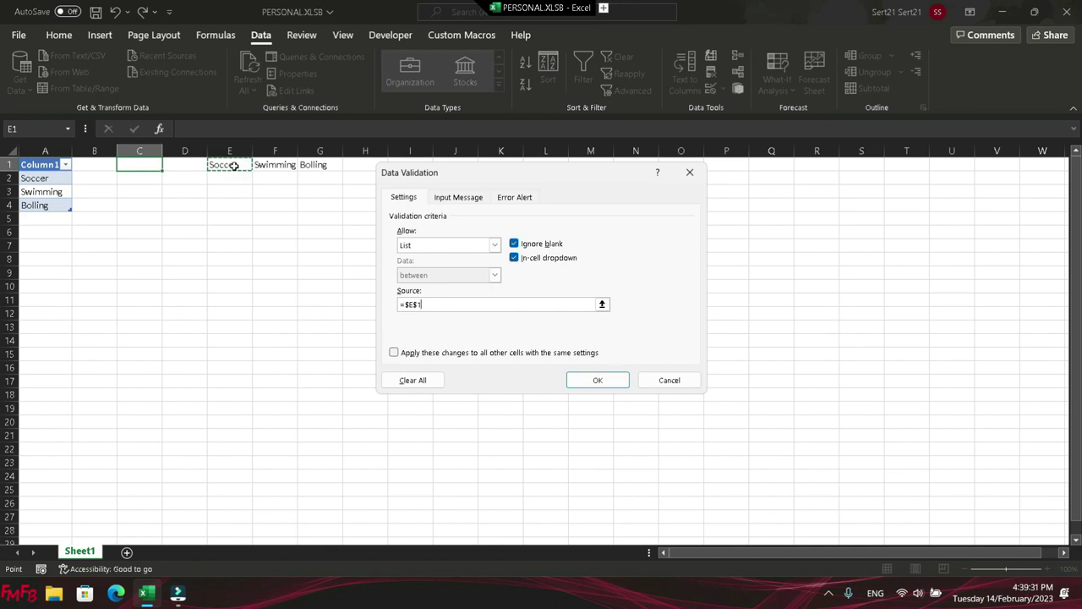
key(Left)
key(Left)
key(Left)
key(Down)
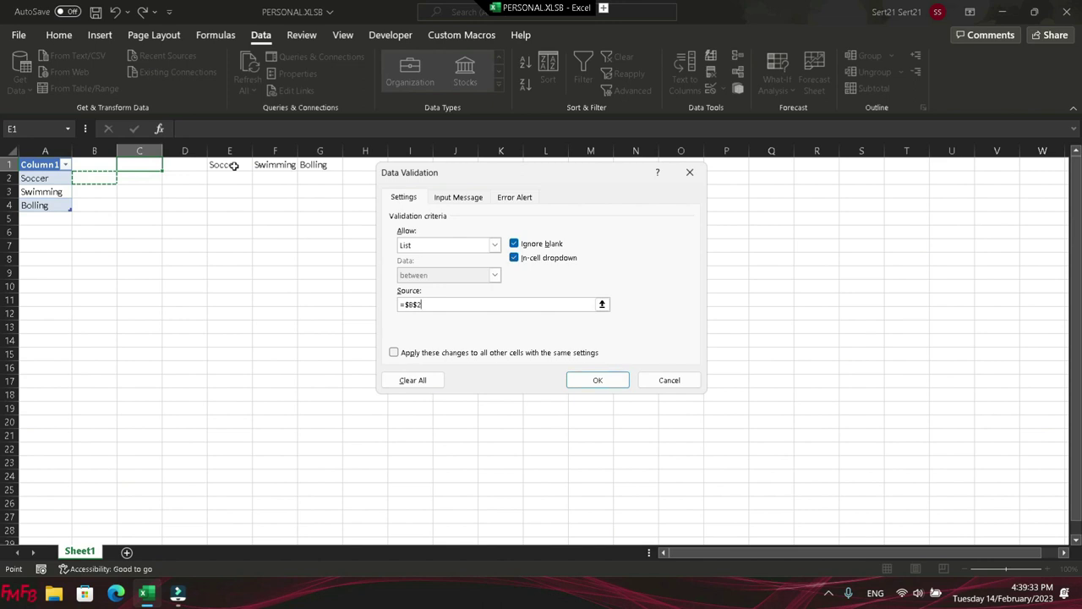
text(#)
key(BackSpace)
key(BackSpace)
key(BackSpace)
key(BackSpace)
key(BackSpace)
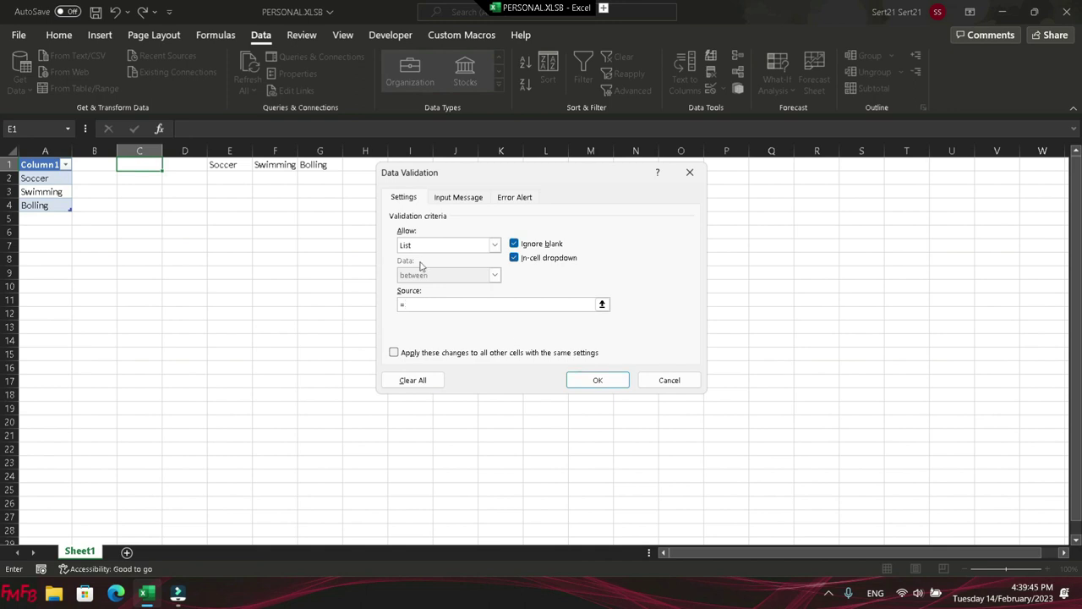
click(236, 164)
text(#)
click(585, 384)
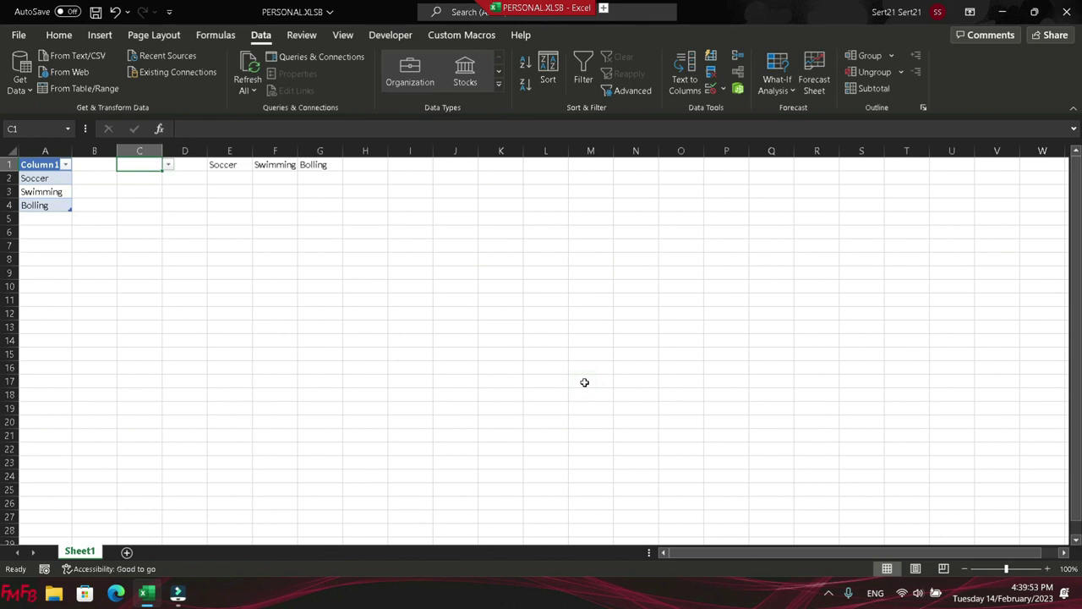
text(s)
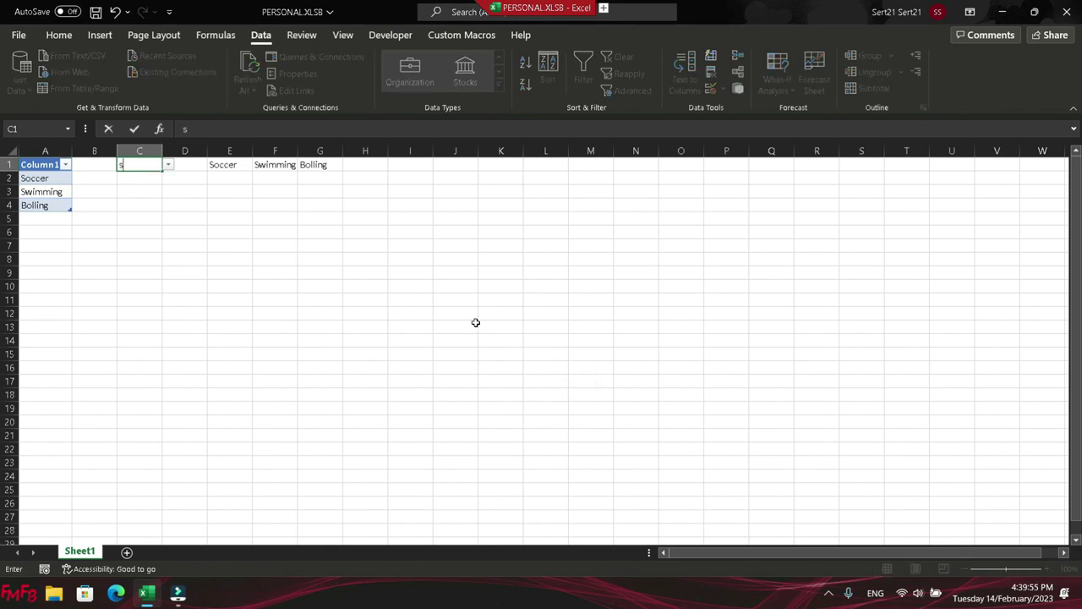
click(169, 165)
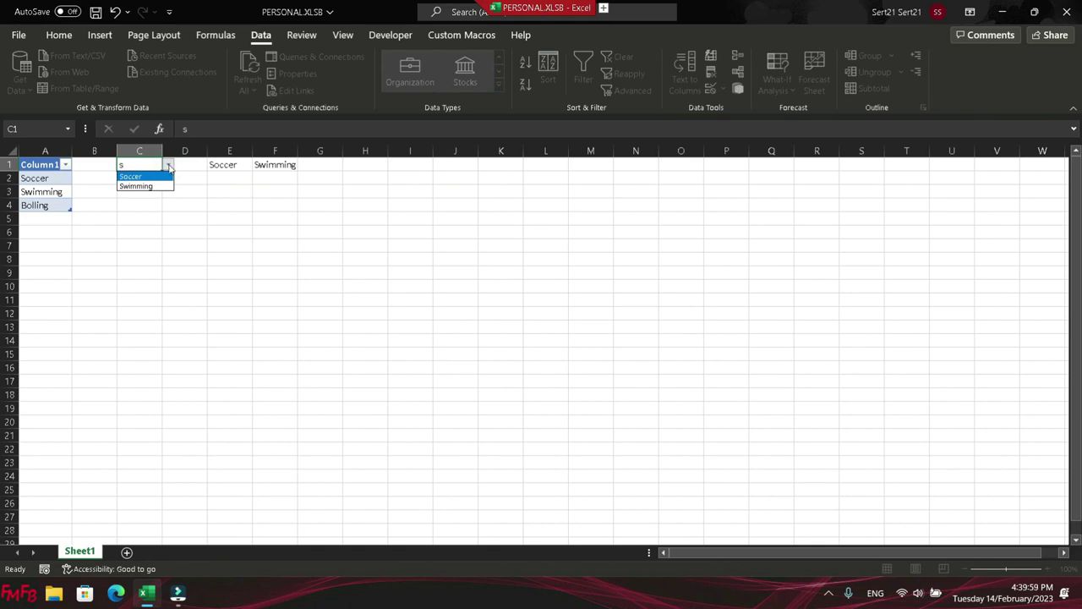
click(153, 164)
key(BackSpace)
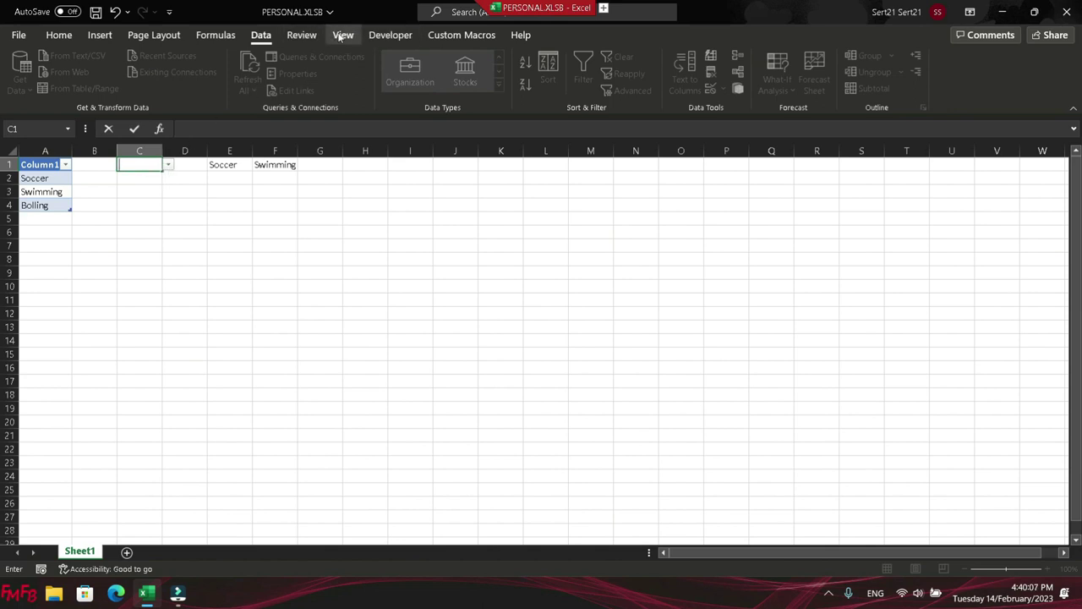
text(s)
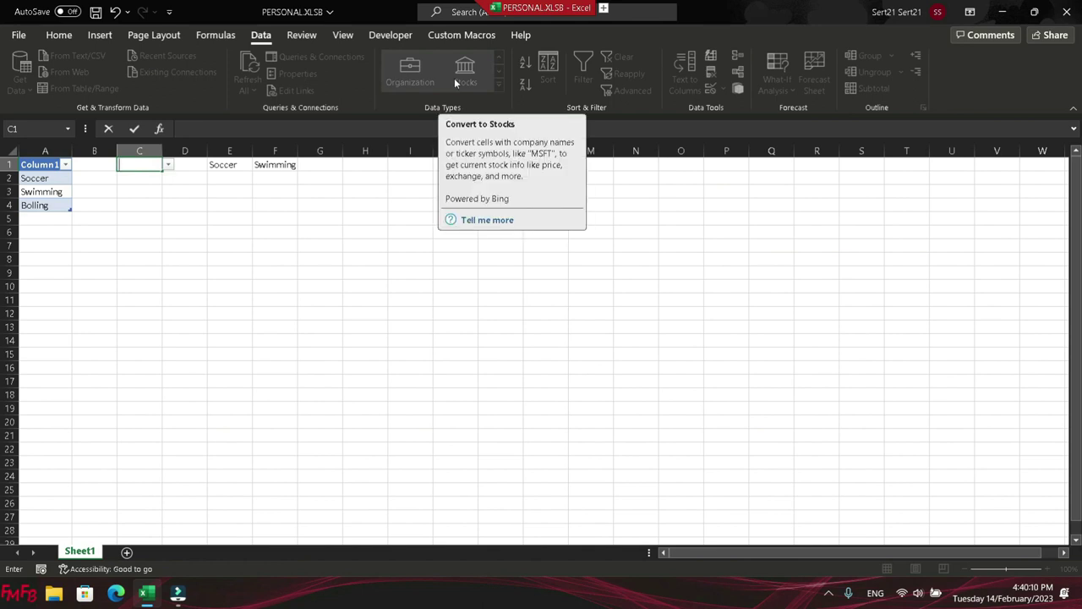
click(455, 78)
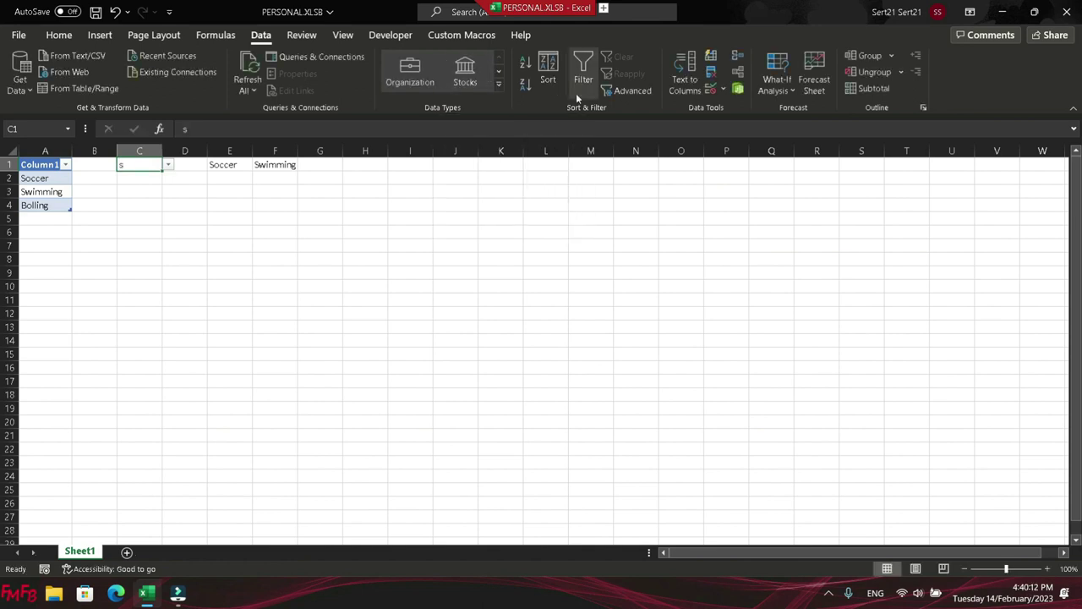
Change C1's list validation source from =$E$1# to the row-relative =$E1# and confirm.
click(710, 91)
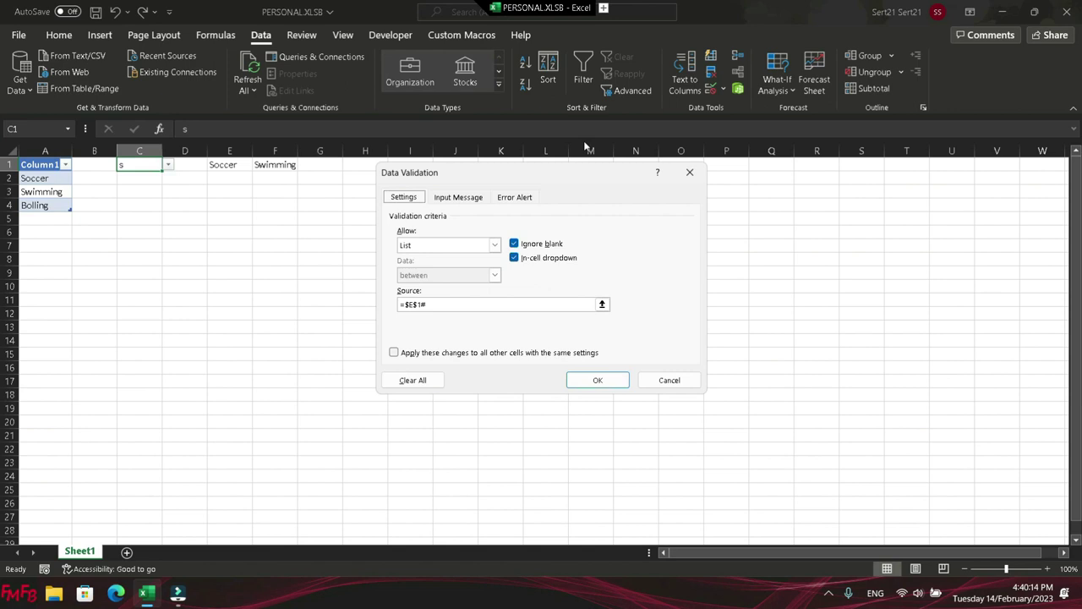
click(420, 303)
click(416, 303)
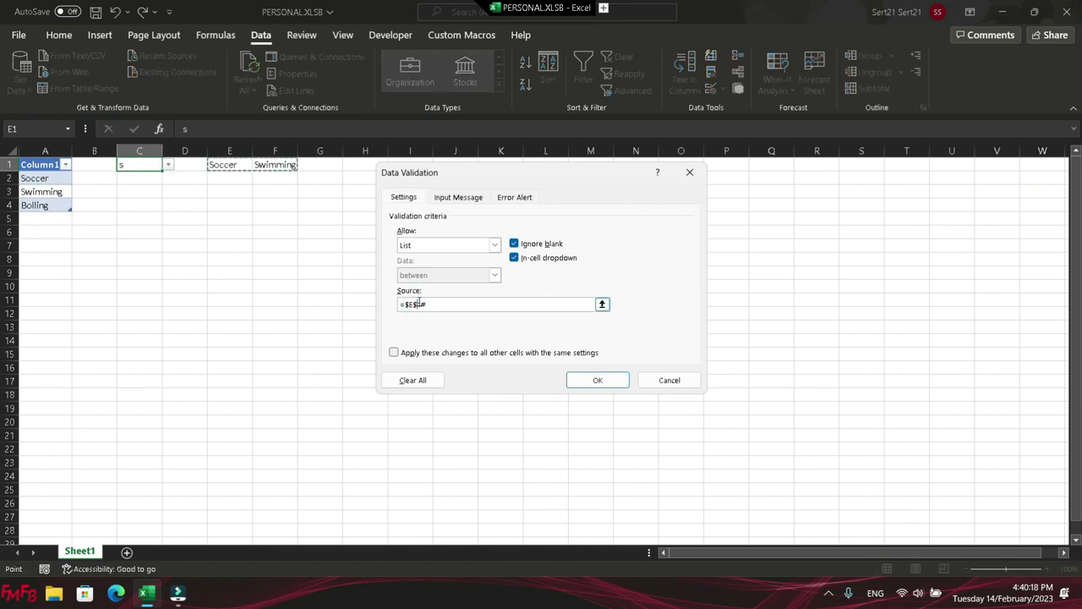
key(shift+Right)
key(Right)
key(BackSpace)
key(BackSpace)
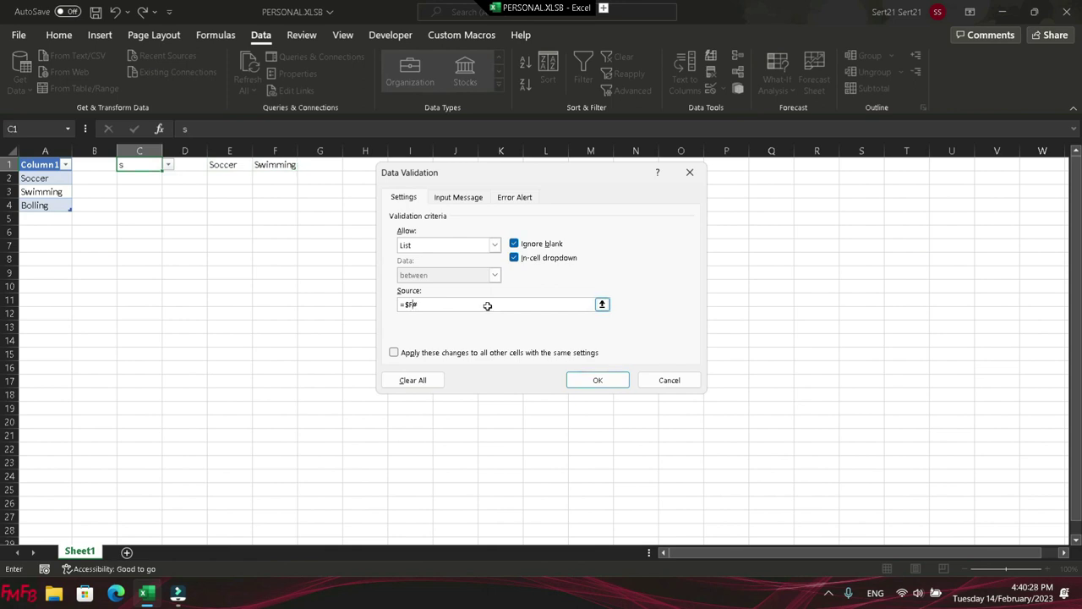
key(Escape)
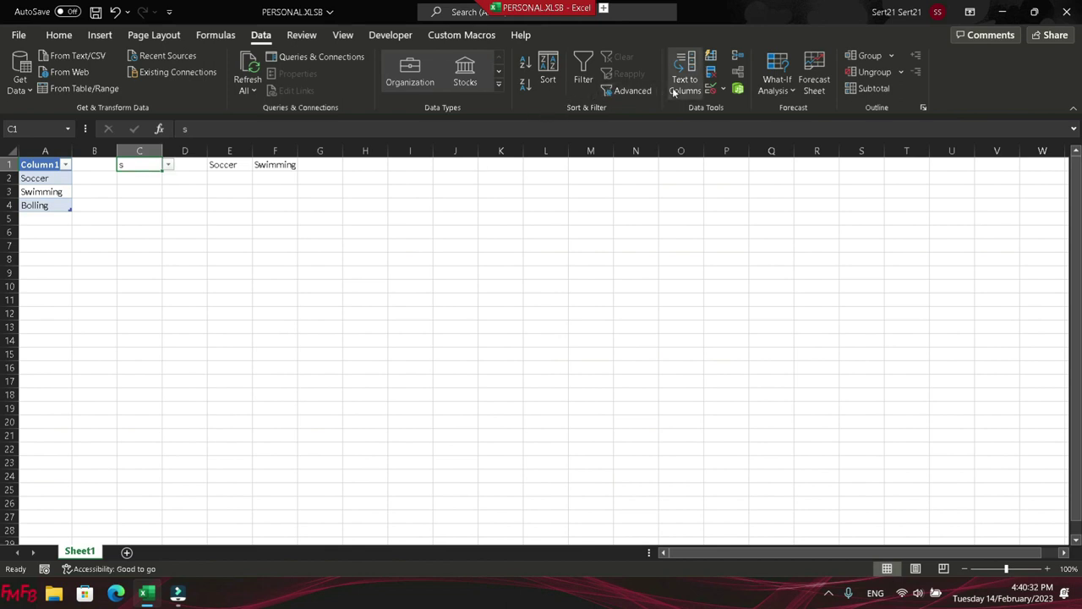
click(710, 89)
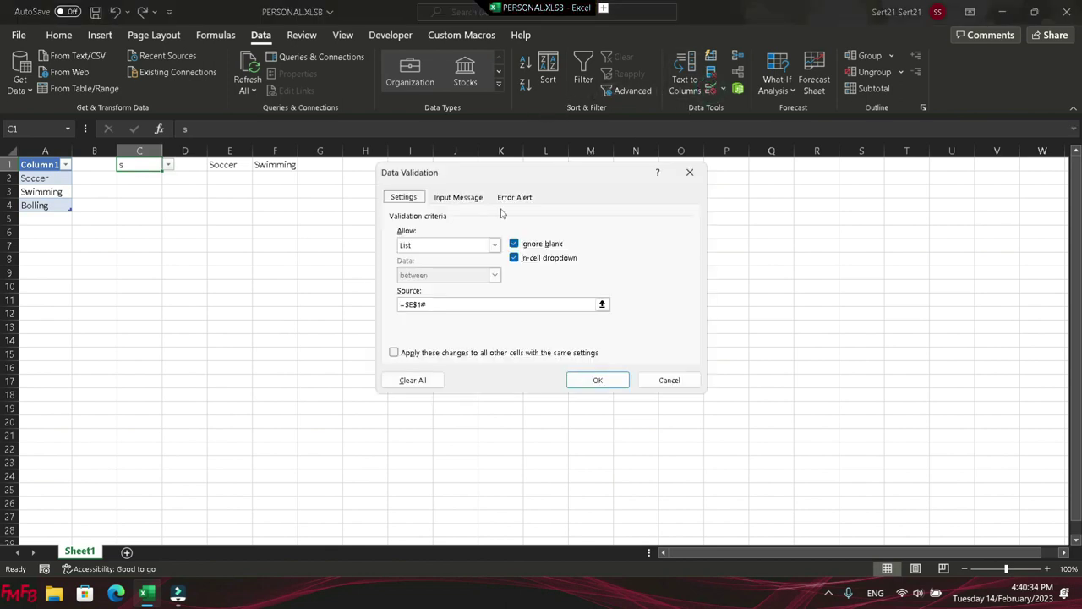
click(415, 303)
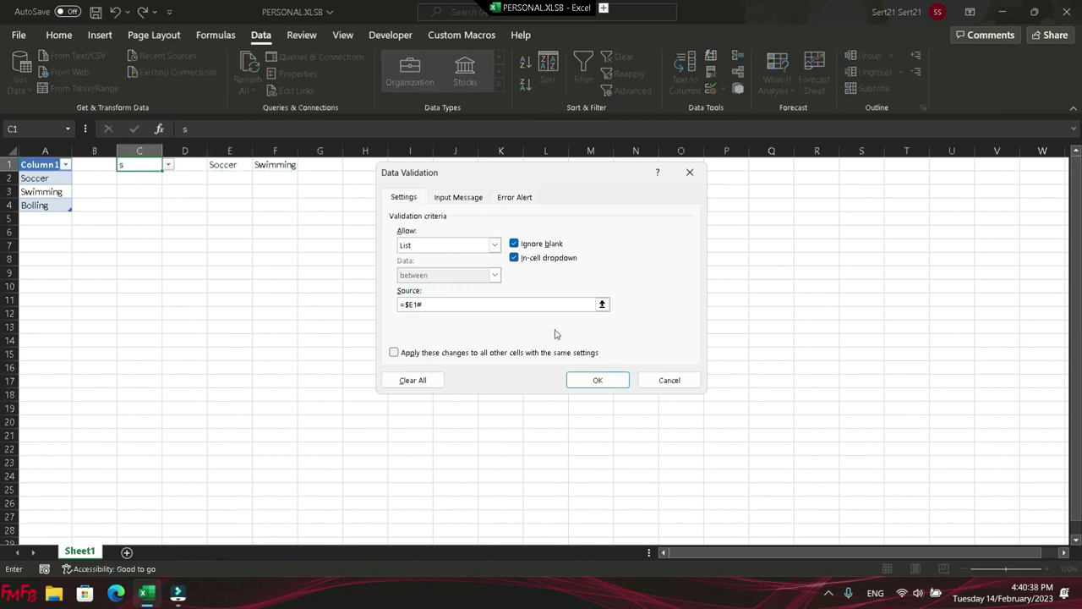
click(598, 379)
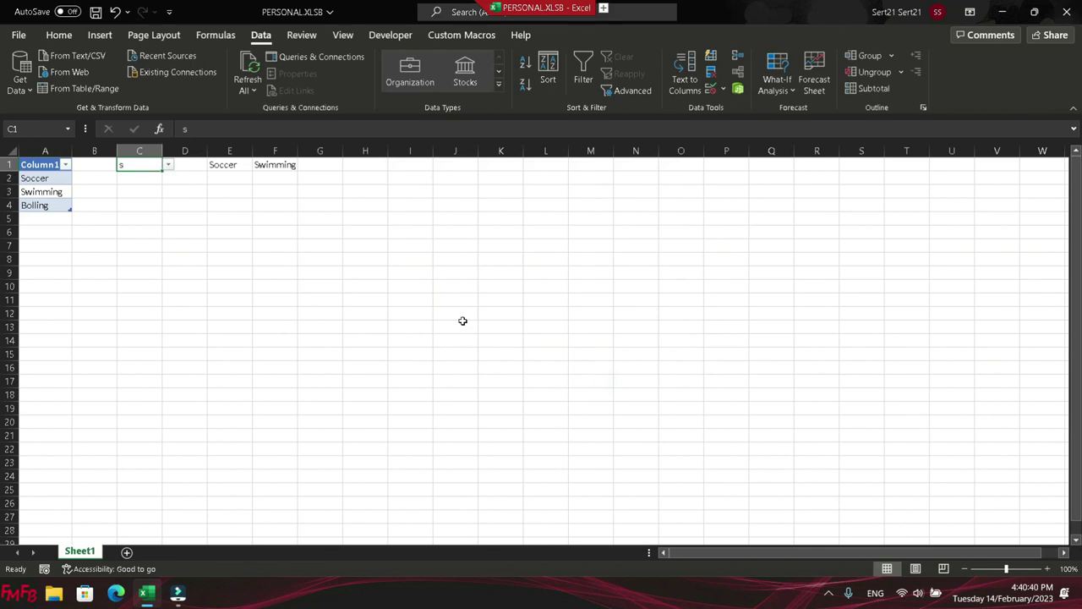
Copy E1's TRANSPOSE/FILTER search formula and paste it into E2:E9.
click(242, 167)
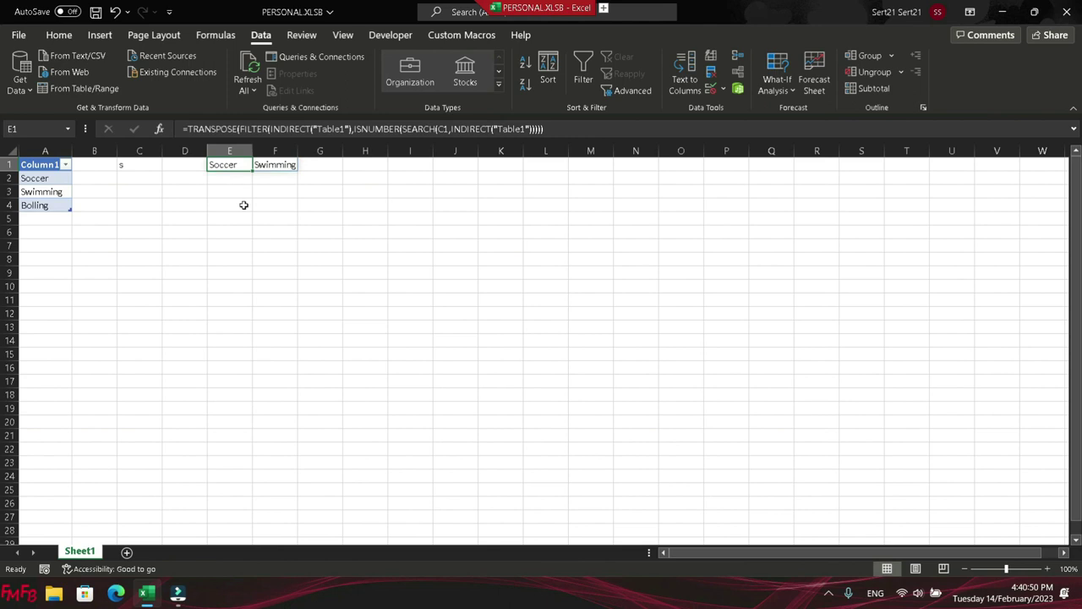
key(ctrl+c)
key(Down)
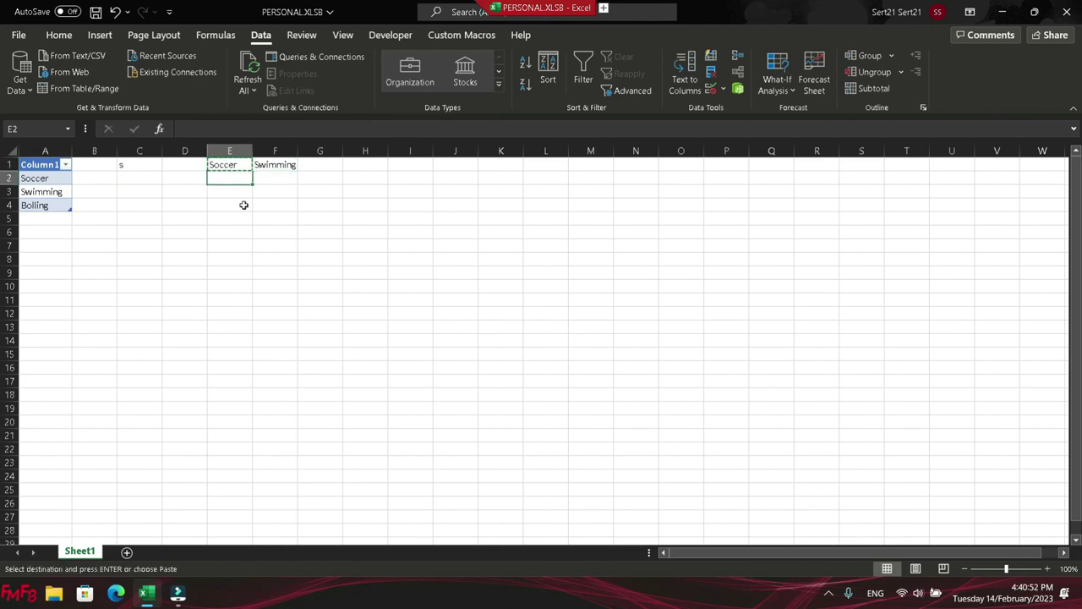
key(Up)
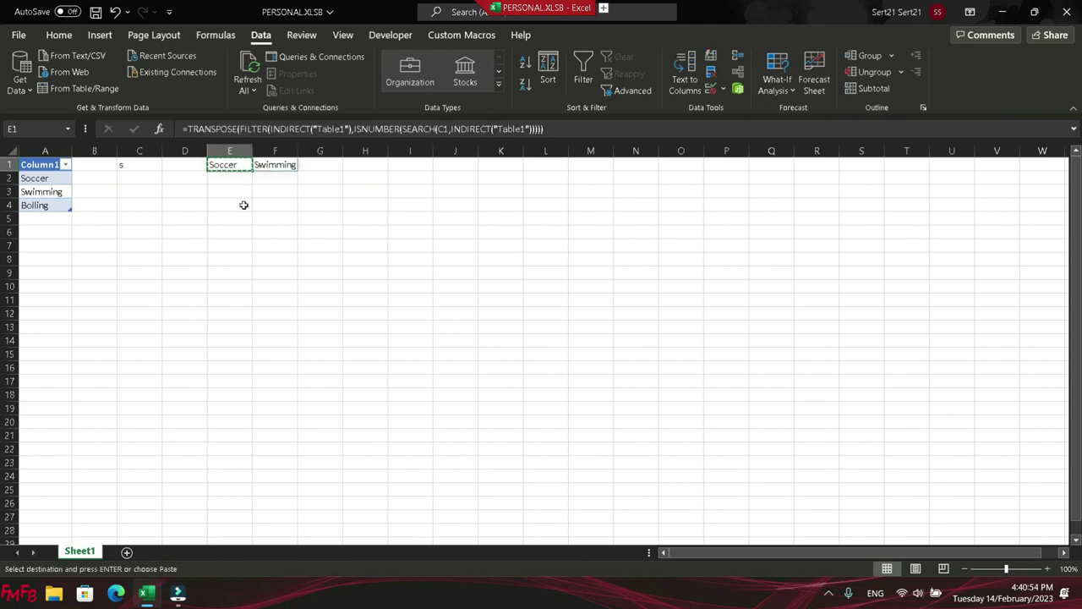
key(Down)
key(shift+Down)
key(shift+Down)
key(shift+Down)
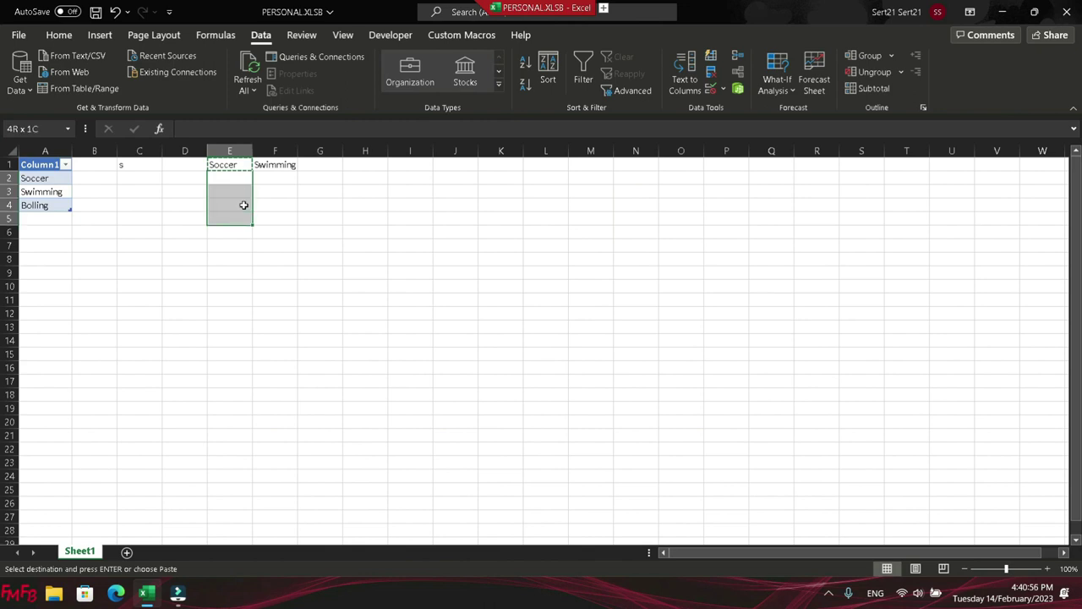
key(Up)
key(Down)
key(shift+Down)
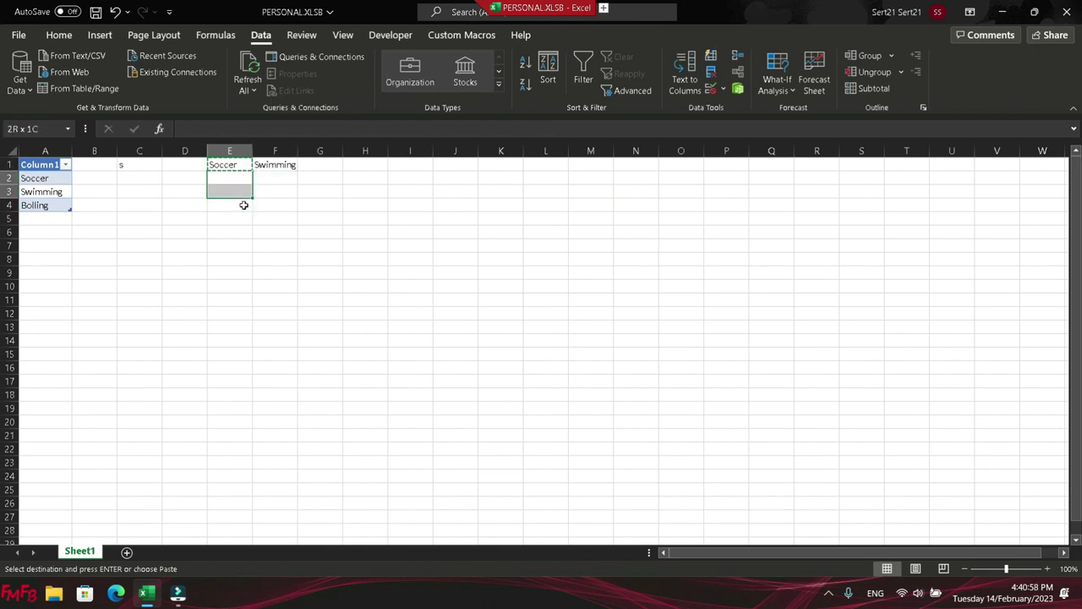
key(shift+Down)
key(shift+Down)
key(shift+Down)
key(shift+Down)
key(ctrl+v)
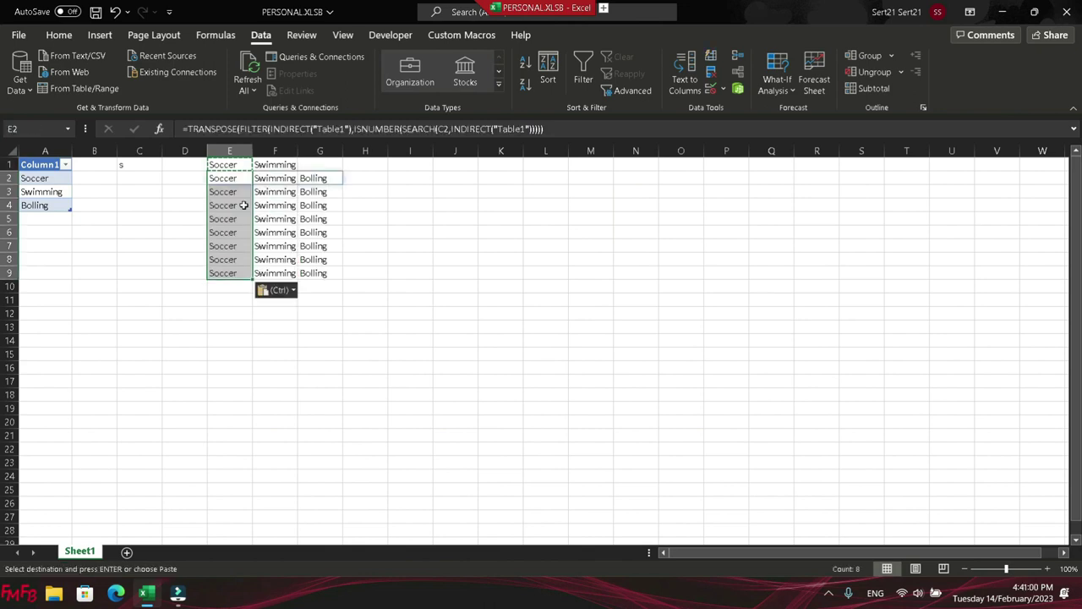
Fill C1's dropdown down to C9, then type b in C2 to filter its list.
click(142, 167)
drag(161, 170, 156, 272)
drag(155, 279, 156, 278)
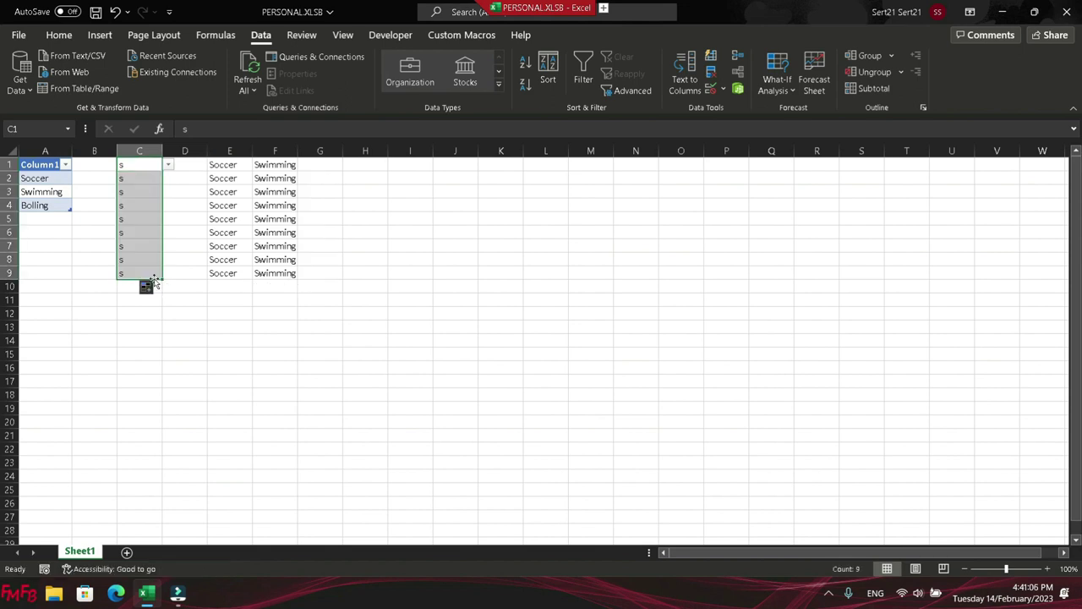
click(137, 181)
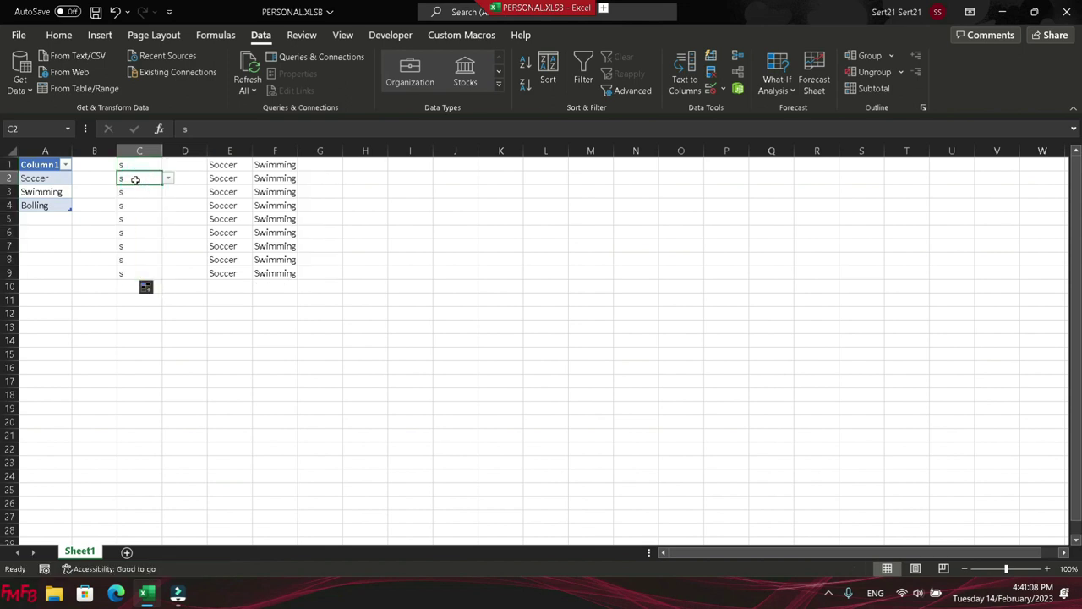
text(b)
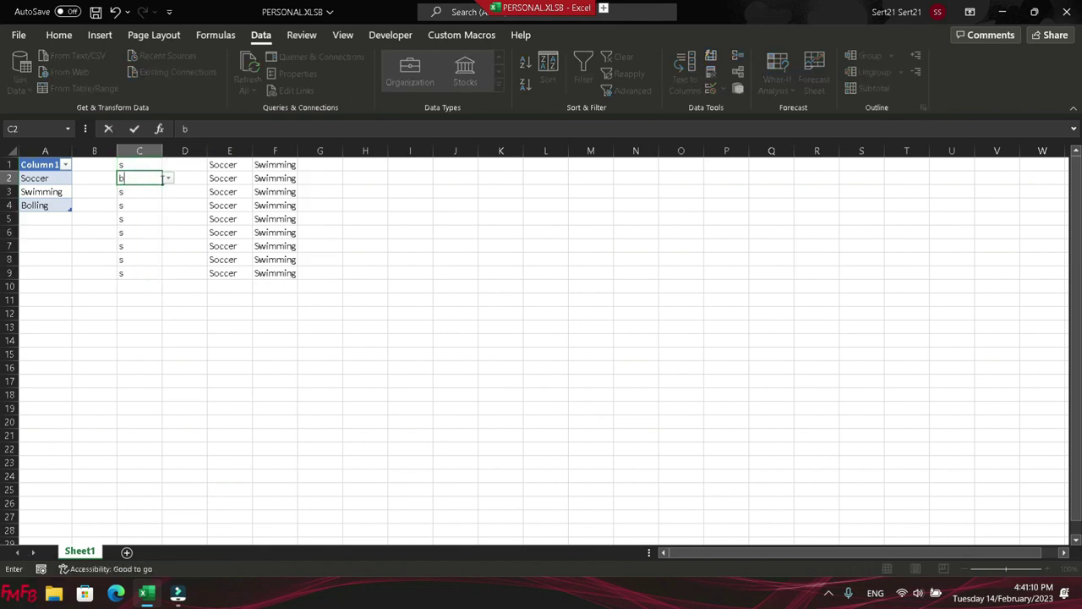
click(169, 181)
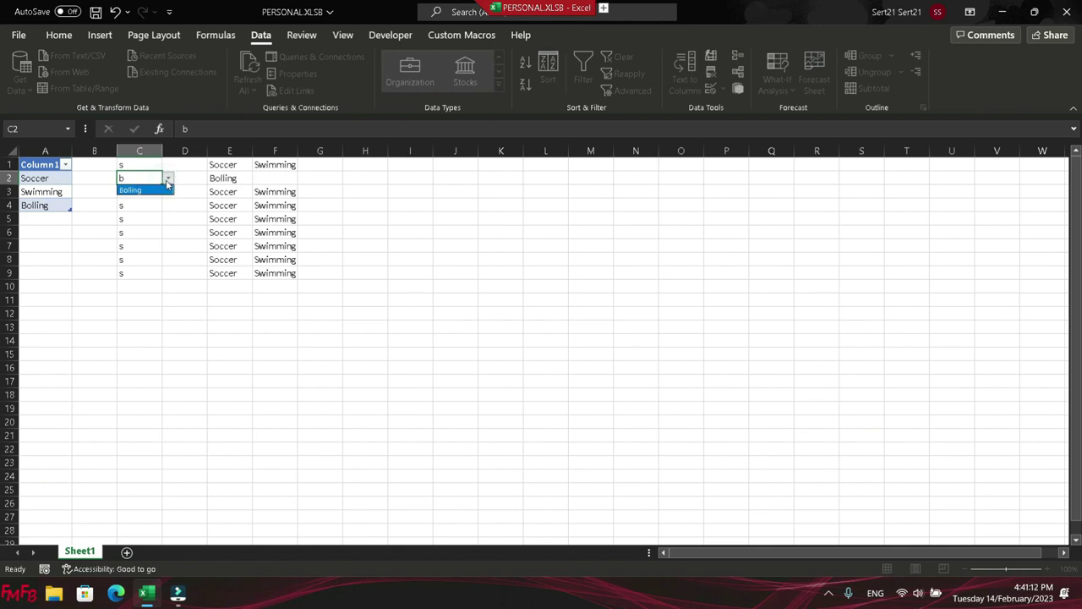
click(139, 193)
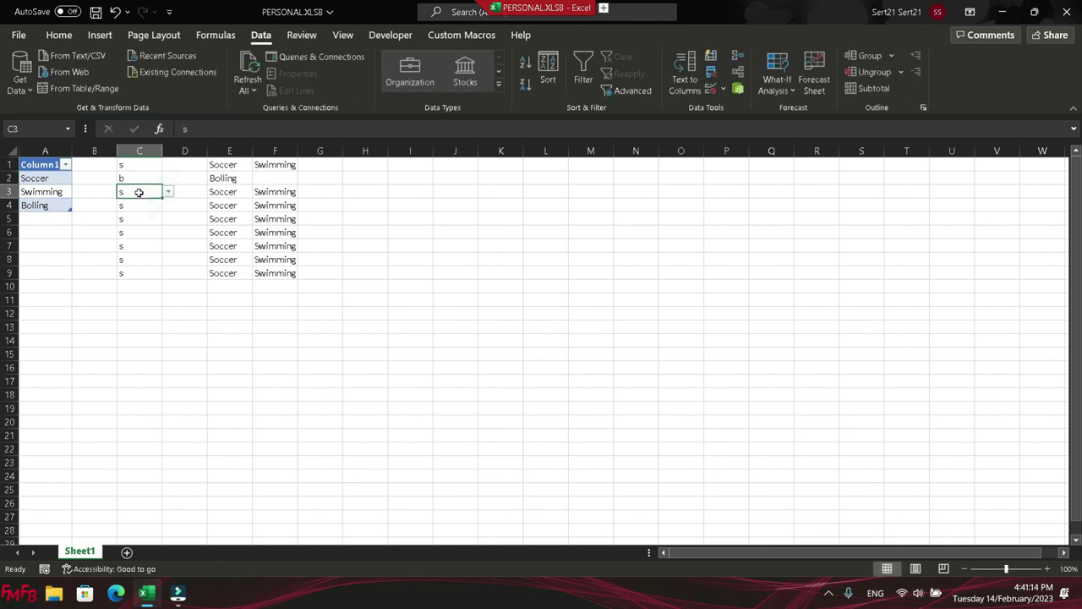
Search so in C3 and sw in C4, picking Soccer and Swimming from their dropdowns.
click(168, 191)
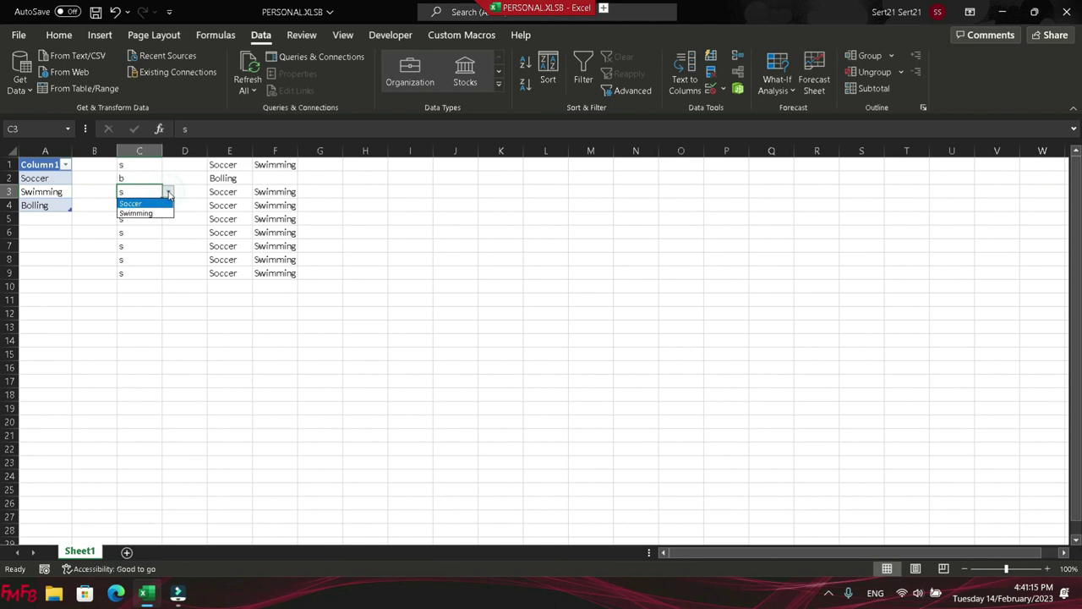
click(146, 193)
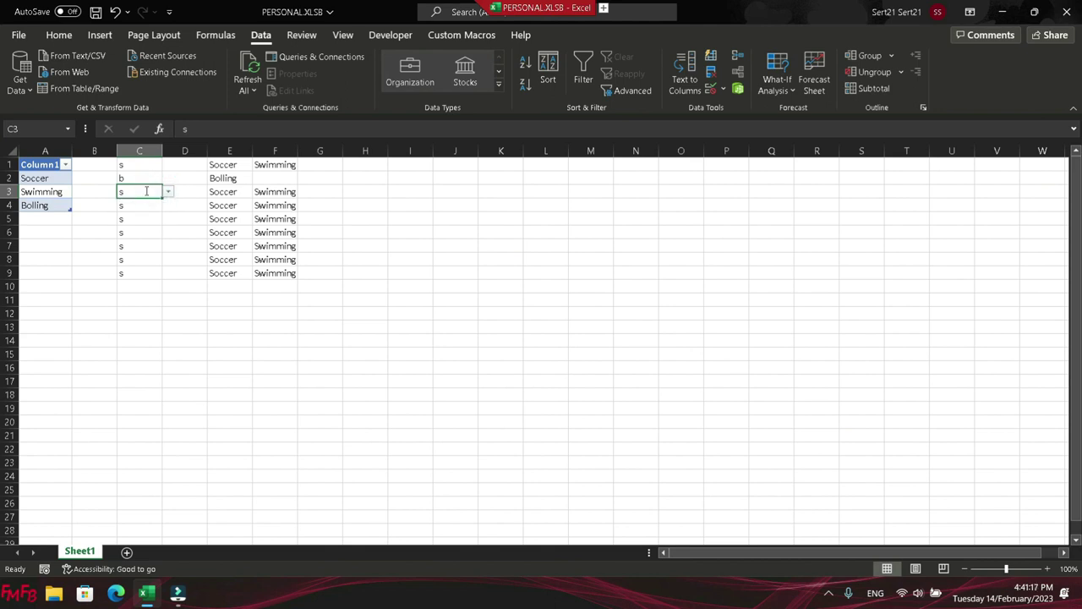
text(so)
key(ctrl+Return)
click(168, 192)
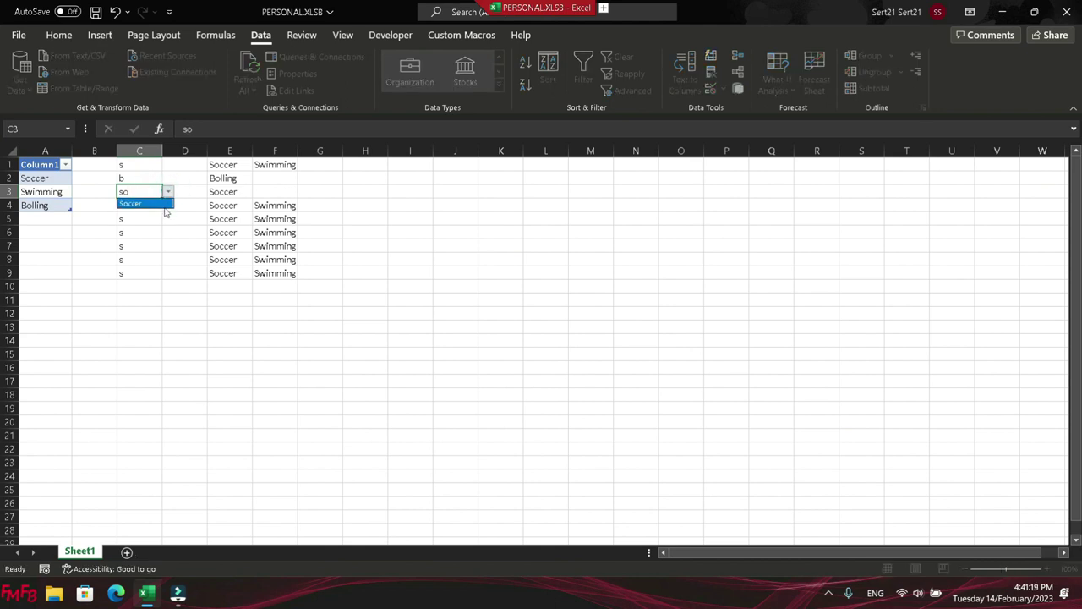
click(166, 207)
click(156, 208)
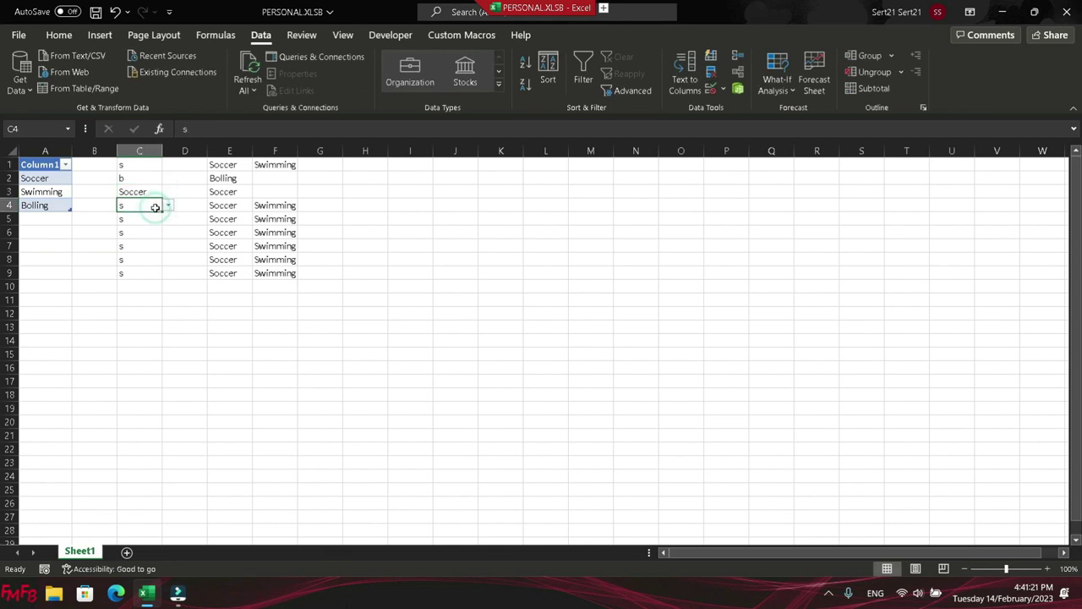
text(sw)
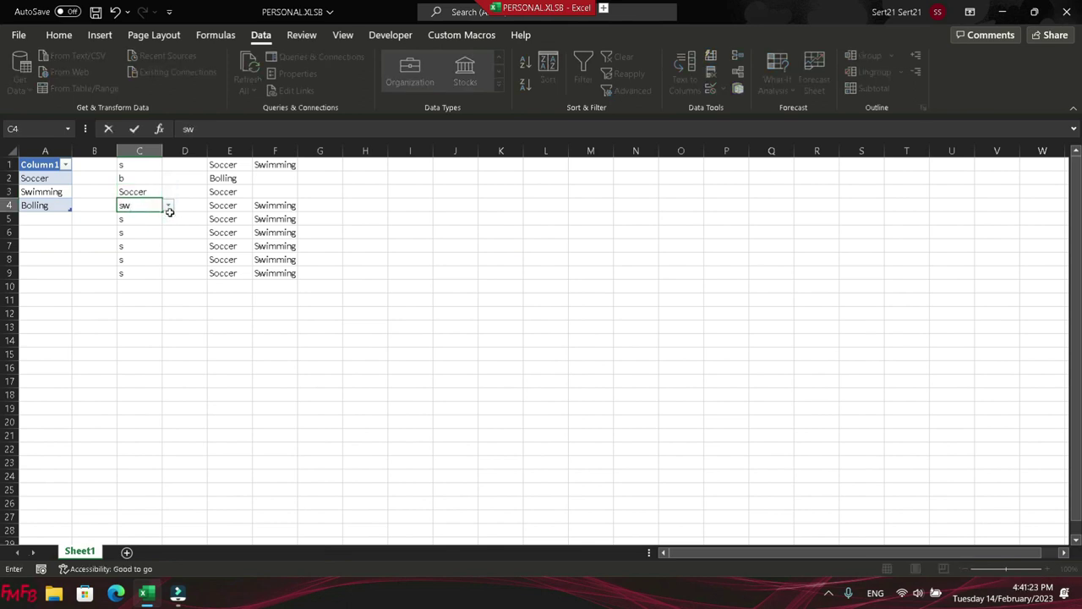
key(ctrl+Return)
click(169, 207)
click(165, 218)
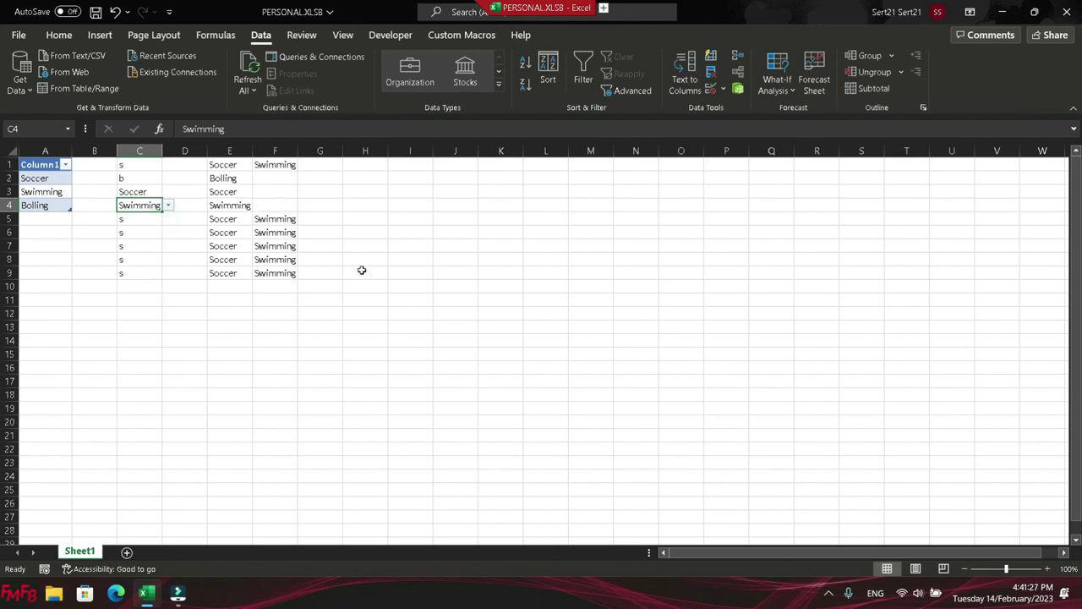
click(828, 593)
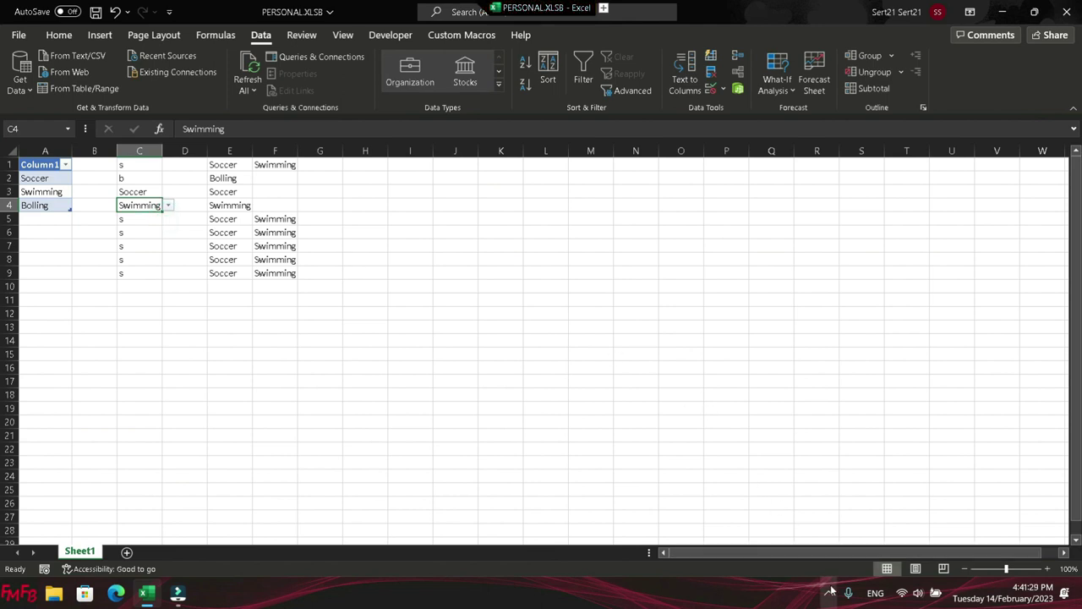